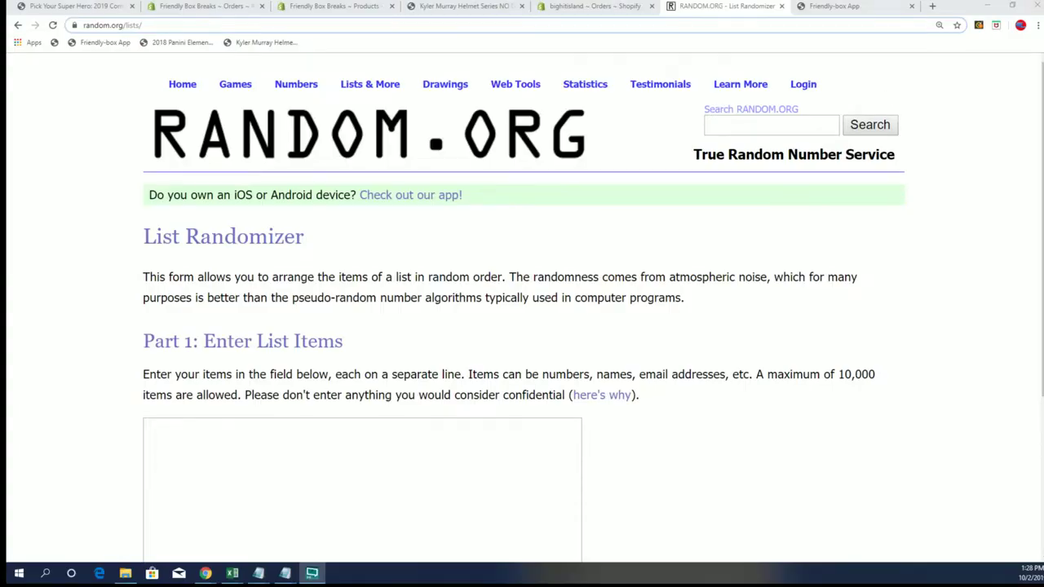
# - Bring the jersey owners workbook in front of the browser and narrow column A
pyautogui.click(232, 573)
pyautogui.click(487, 144)
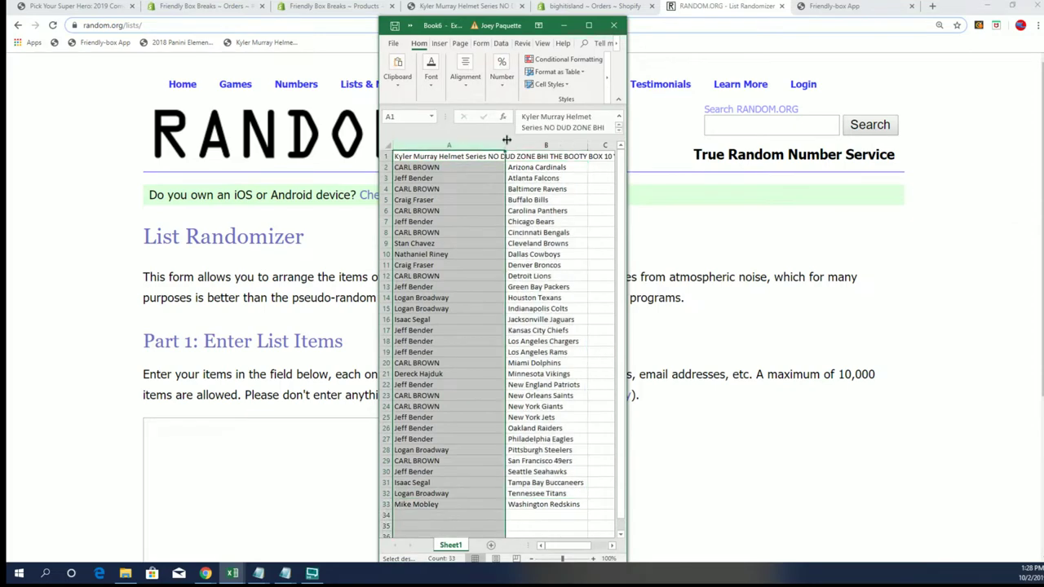
pyautogui.moveTo(504, 146); pyautogui.dragTo(462, 154)
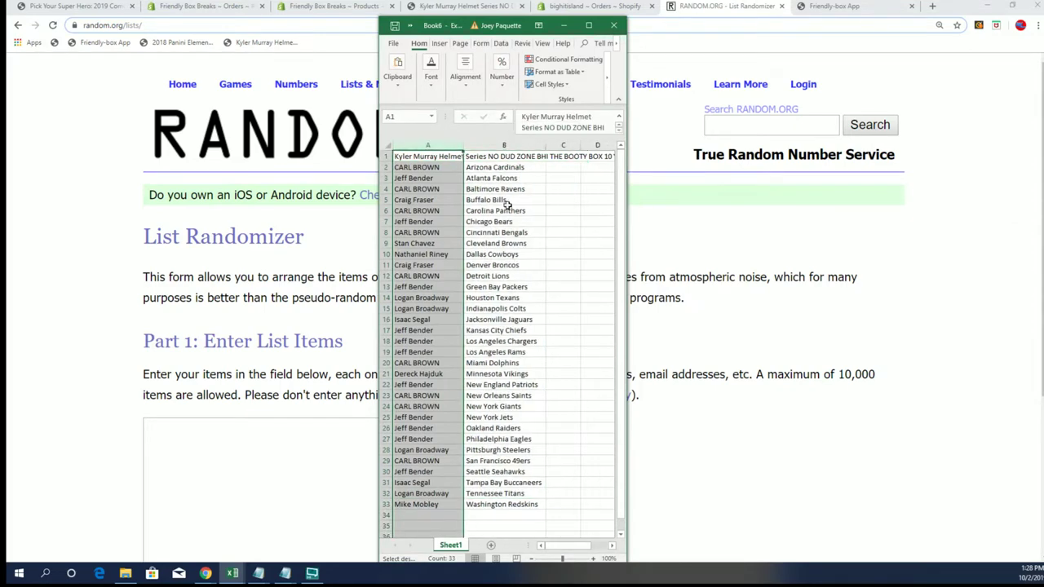
# - Maximize the owners workbook and zoom the sheet to about 214%
pyautogui.click(588, 25)
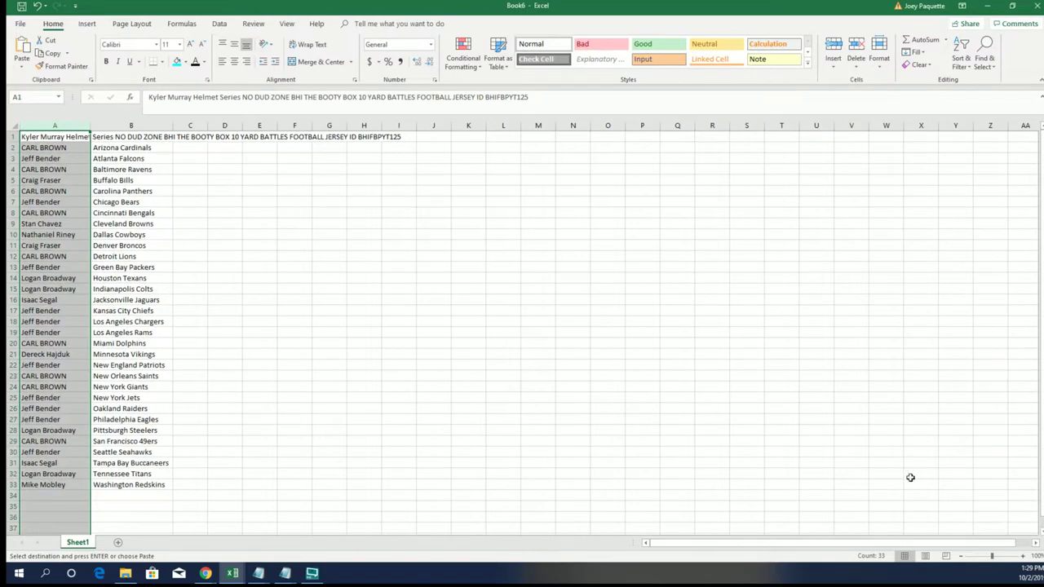
pyautogui.moveTo(992, 555); pyautogui.dragTo(1002, 556)
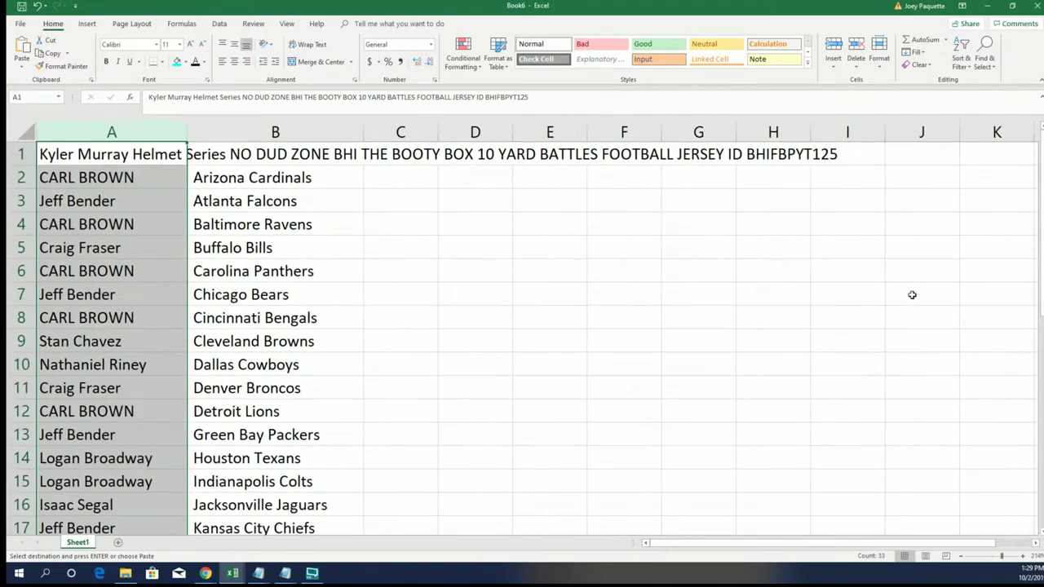
pyautogui.click(788, 179)
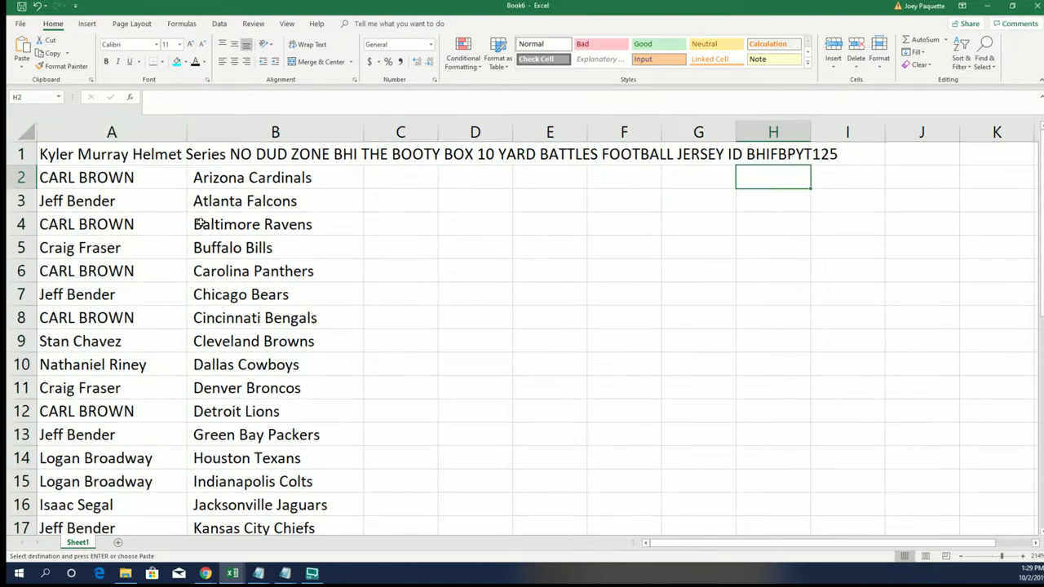
pyautogui.scroll(-3, 237, 359)
pyautogui.scroll(-3, 259, 382)
pyautogui.scroll(6, 167, 448)
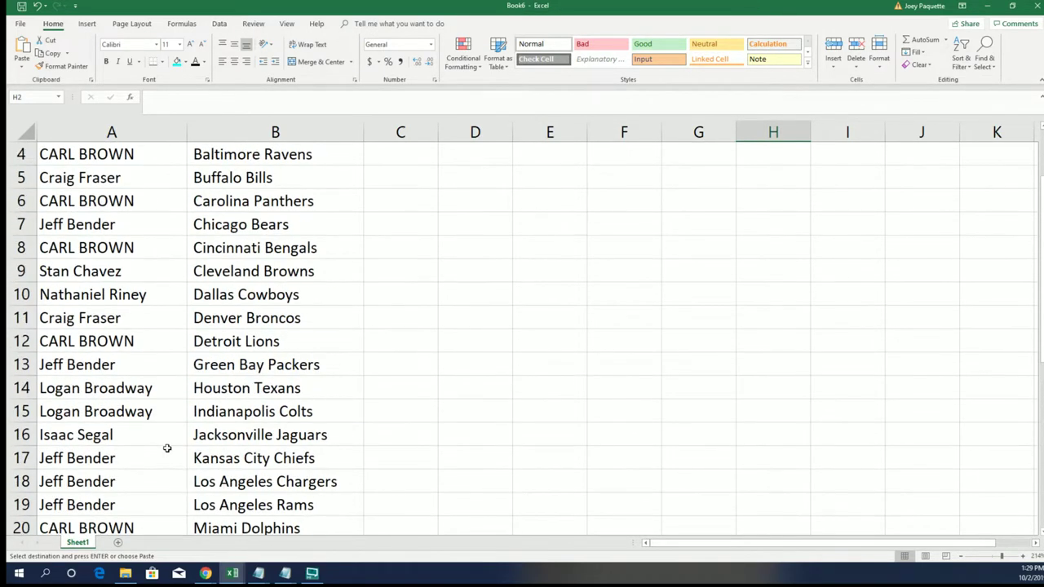
# - Trim column A slightly narrower and return the zoom to 100%
pyautogui.click(166, 127)
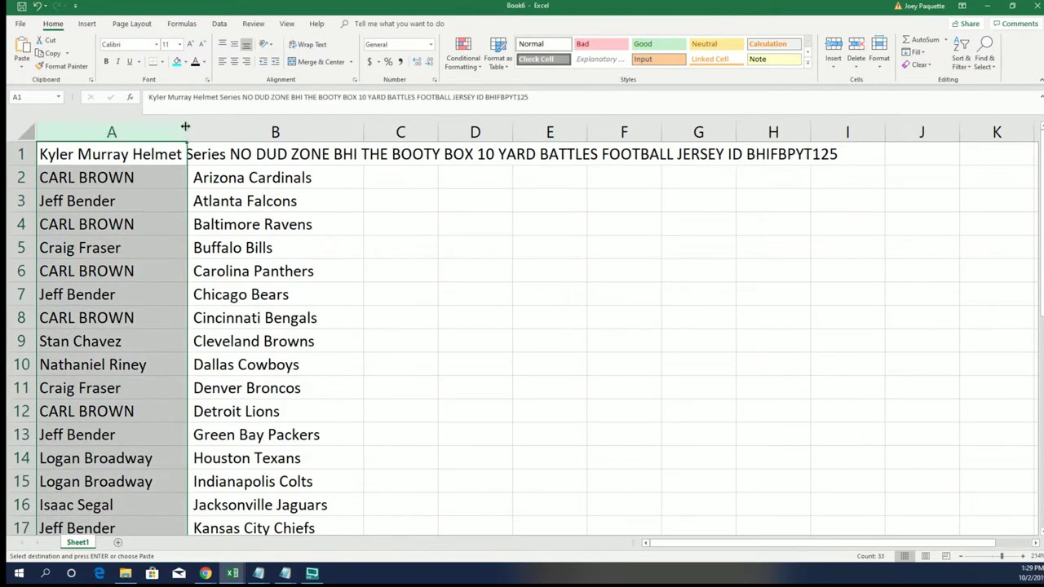
pyautogui.moveTo(186, 128); pyautogui.dragTo(168, 128)
pyautogui.scroll(-3, 186, 463)
pyautogui.scroll(-5, 186, 463)
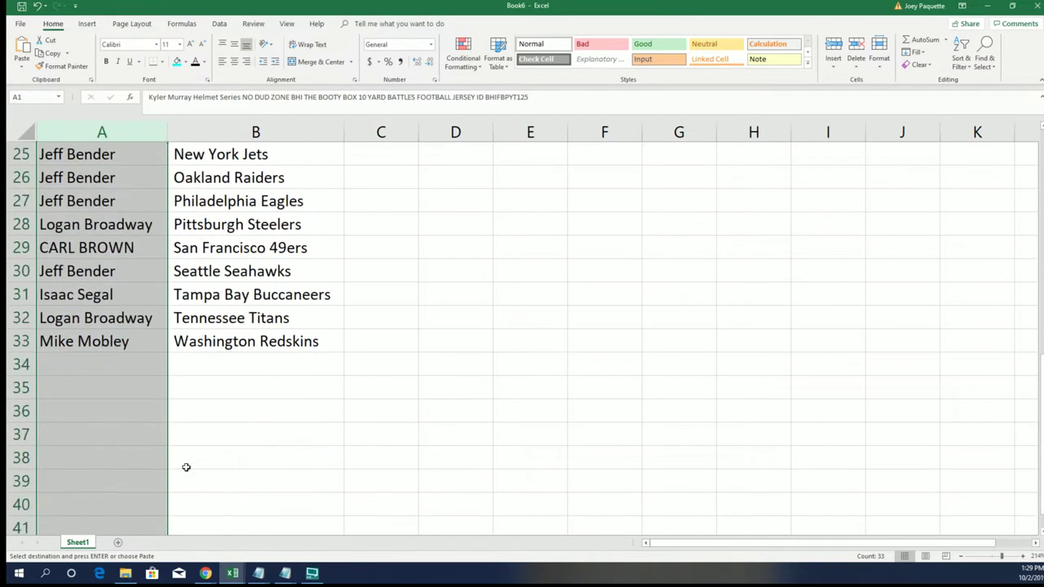
pyautogui.scroll(2, 329, 431)
pyautogui.scroll(6, 328, 432)
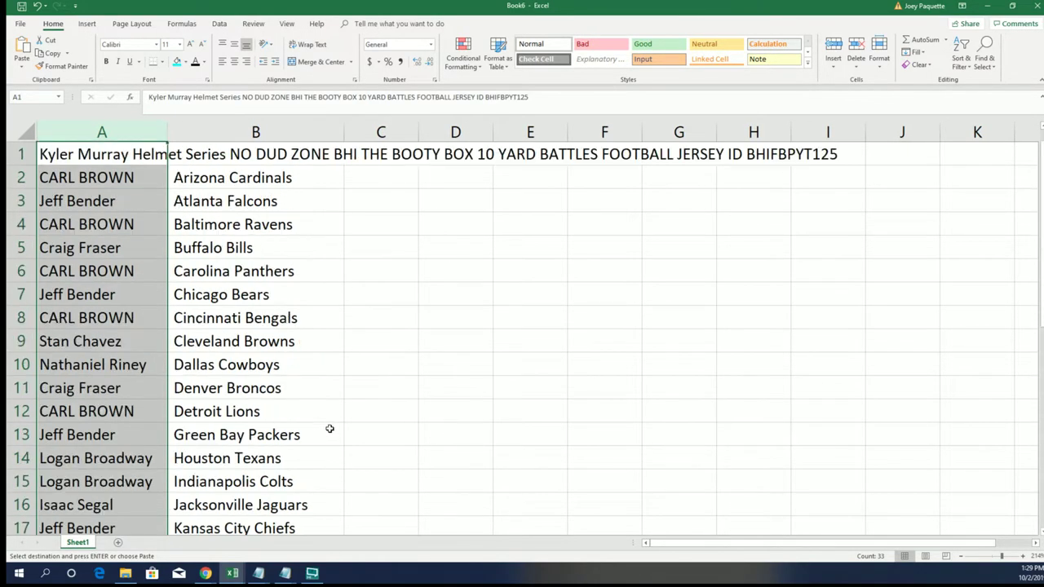
pyautogui.click(993, 556)
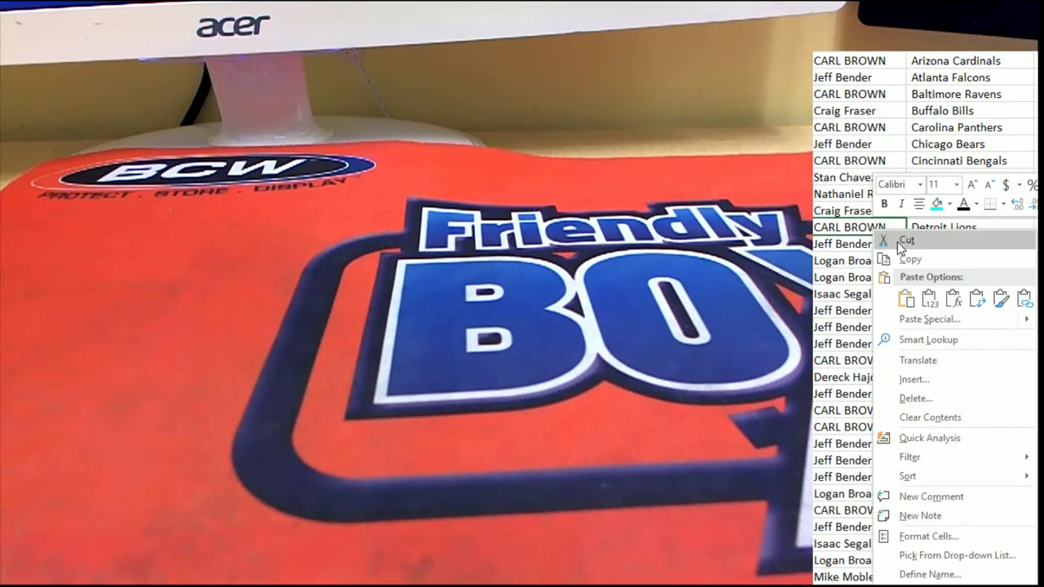
# - Fill the Detroit Lions owner cell yellow, then select the owner names column for copying
pyautogui.click(951, 206)
pyautogui.click(951, 205)
pyautogui.click(981, 327)
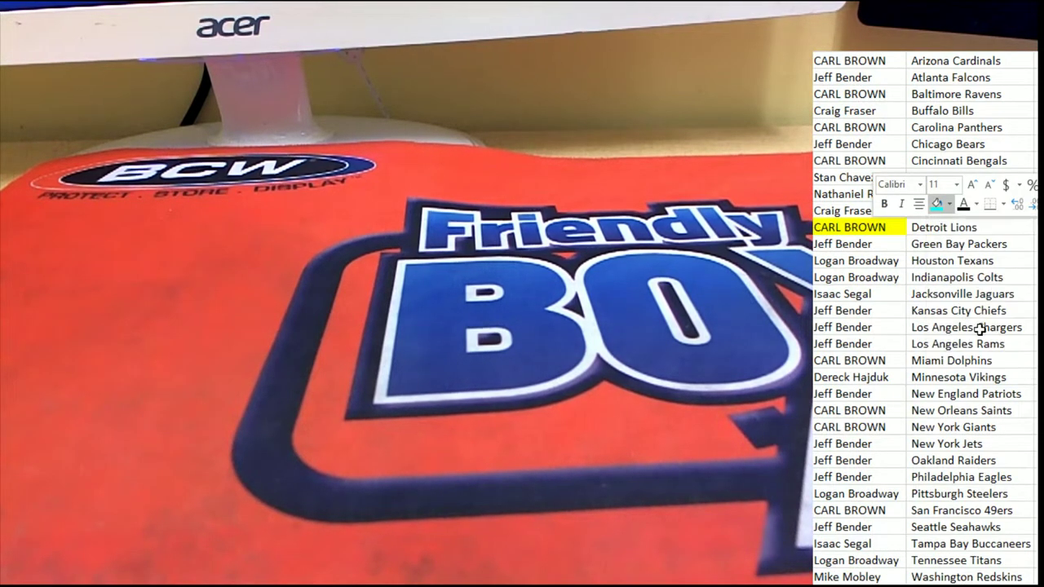
pyautogui.moveTo(876, 60); pyautogui.dragTo(885, 561)
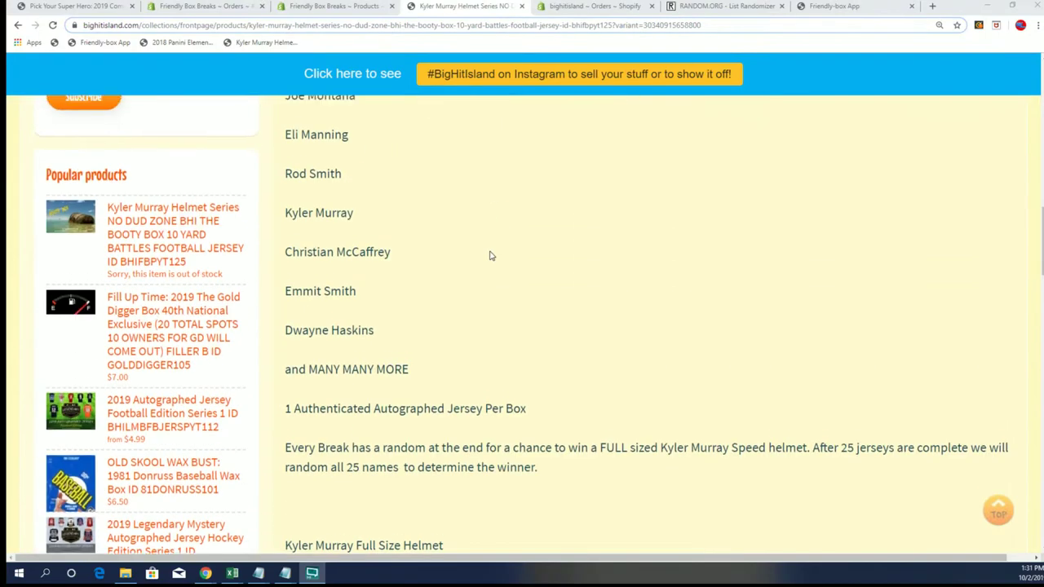
pyautogui.scroll(-6, 491, 257)
# - Review the helmet product's prize list, highlighting the full-size helmet prize heading
pyautogui.scroll(1, 427, 282)
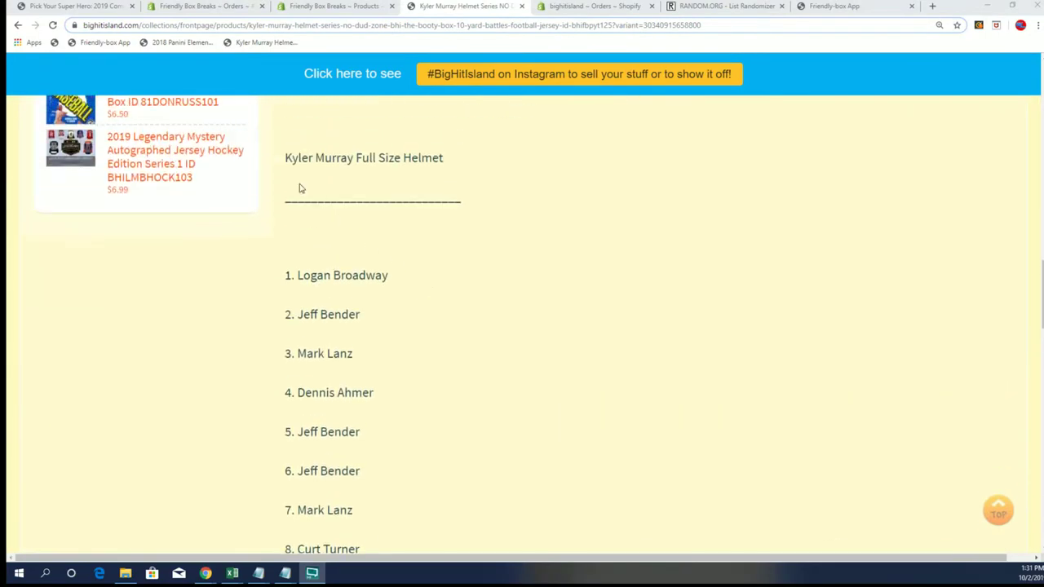
pyautogui.moveTo(286, 156); pyautogui.dragTo(463, 143)
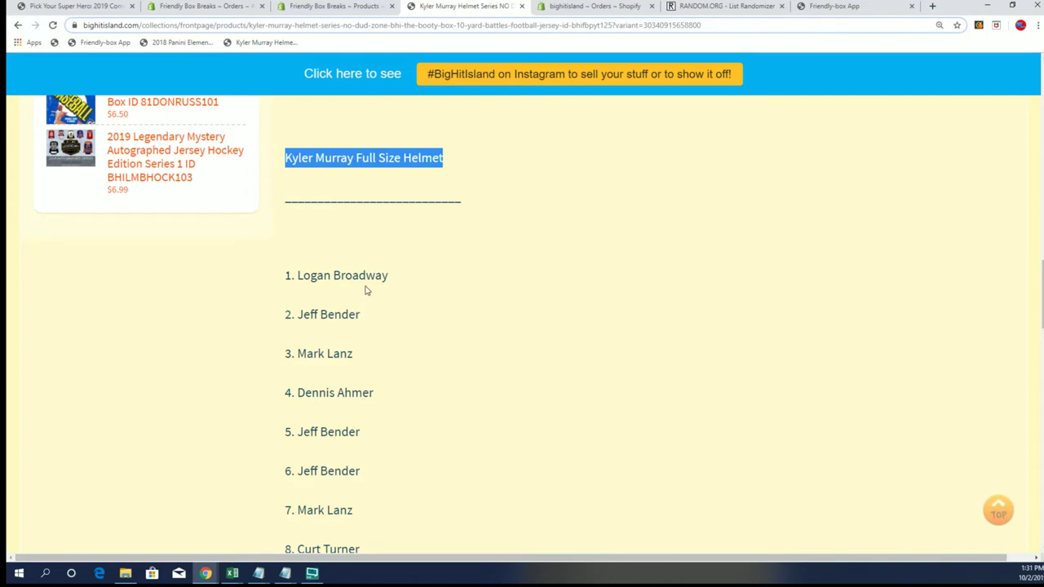
pyautogui.scroll(-11, 366, 290)
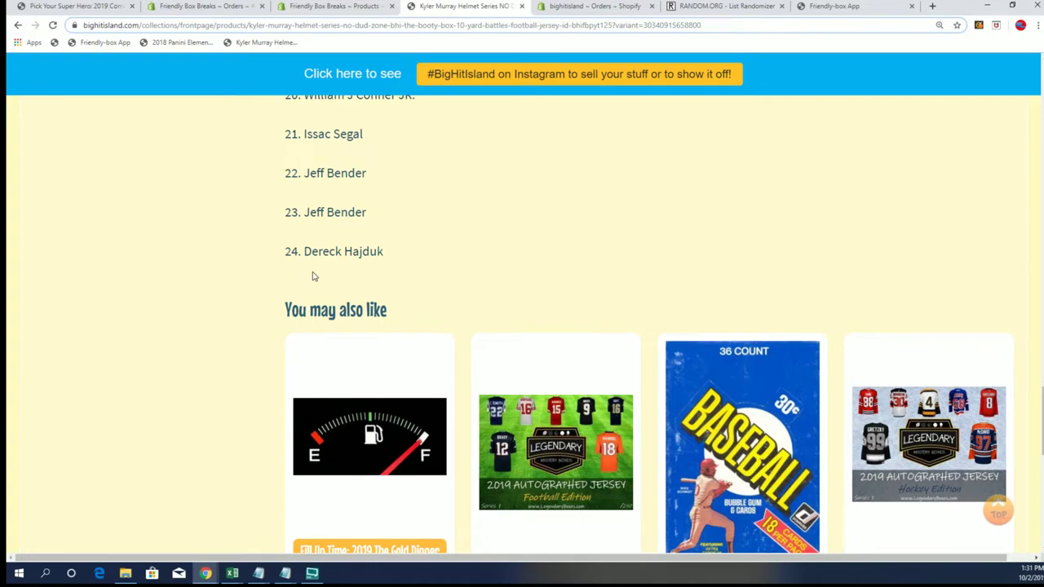
# - On RANDOM.ORG's List Randomizer, bring up the paste menu in the empty list box
pyautogui.click(730, 12)
pyautogui.scroll(-3, 354, 201)
pyautogui.click(157, 213)
pyautogui.rightClick(157, 213)
# - Paste the owner names into the randomizer and delete the trailing blank line
pyautogui.click(172, 299)
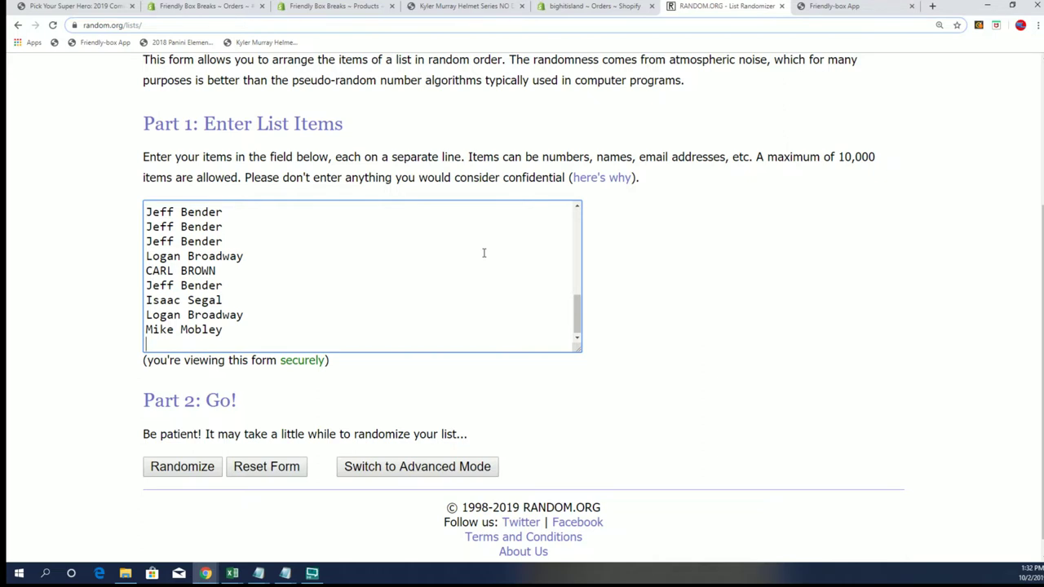
pyautogui.press('BackSpace')
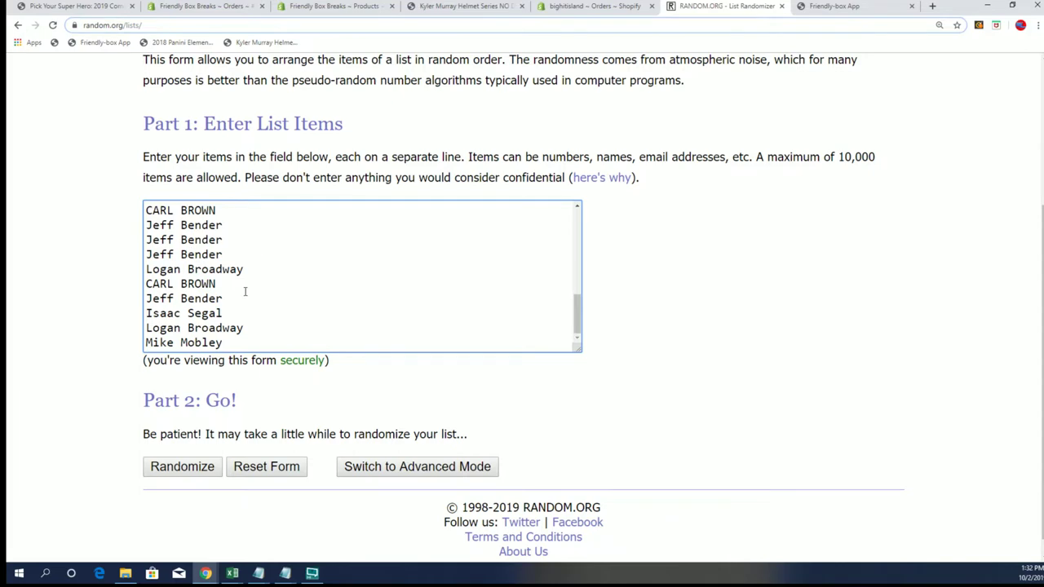
pyautogui.scroll(2, 245, 296)
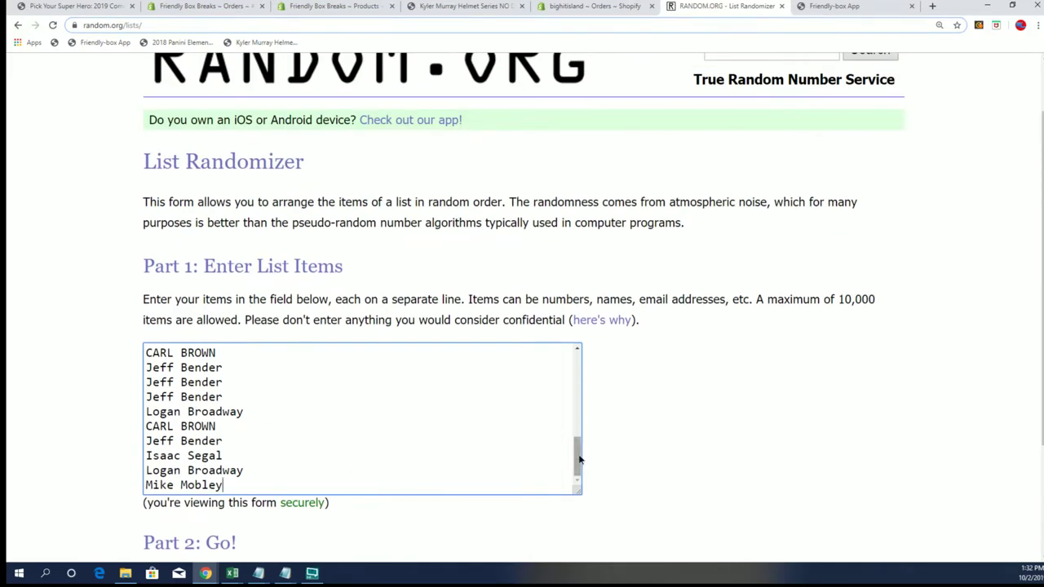
pyautogui.moveTo(579, 461); pyautogui.dragTo(597, 364)
pyautogui.click(670, 354)
pyautogui.scroll(-2, 684, 364)
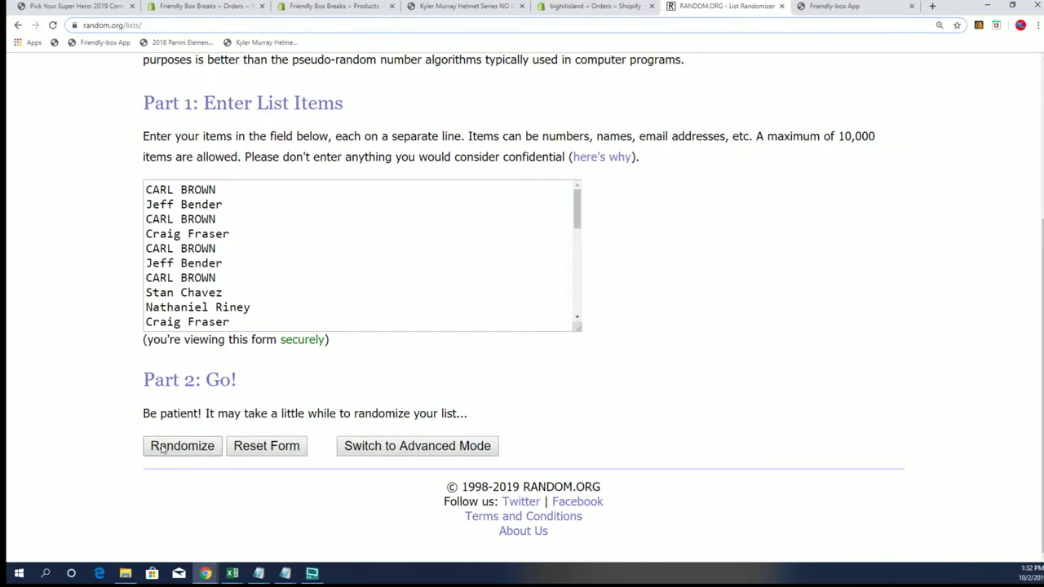
# - Randomize the 32-name owners list, then reshuffle it twice more with Again!
pyautogui.click(168, 447)
pyautogui.scroll(-3, 253, 375)
pyautogui.scroll(-3, 234, 402)
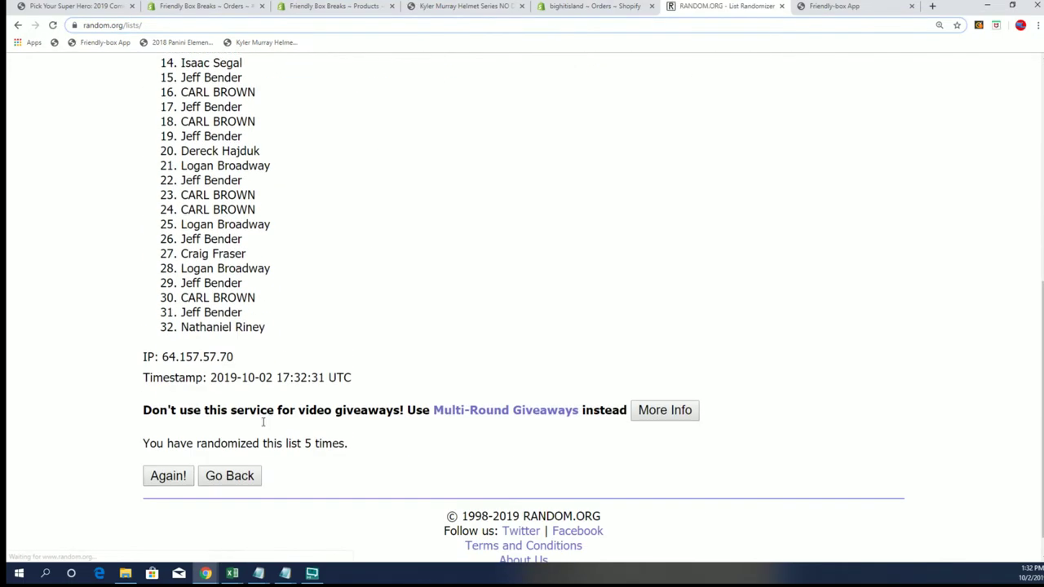
pyautogui.click(163, 477)
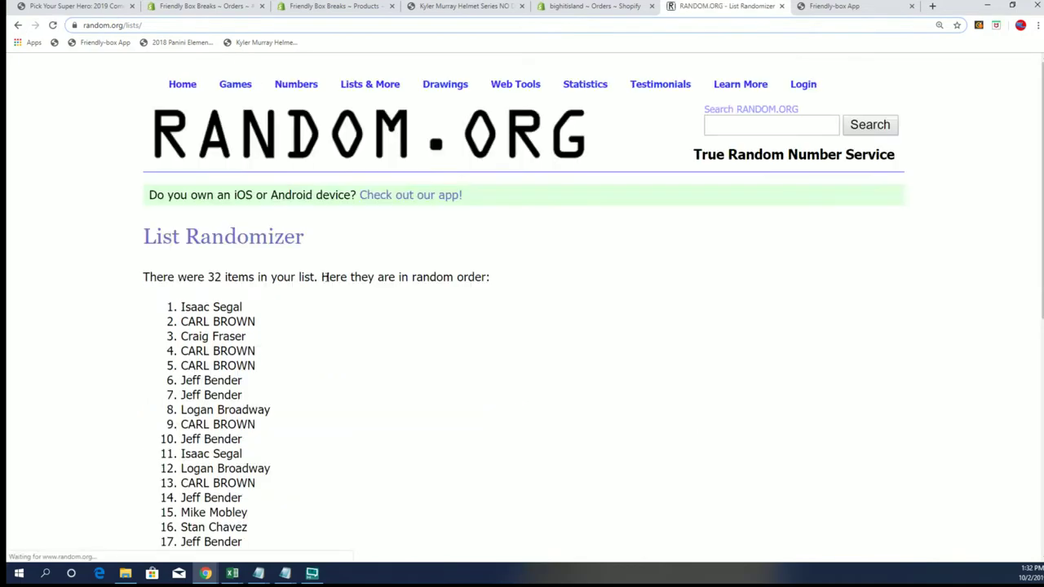
pyautogui.scroll(-6, 274, 503)
pyautogui.click(169, 447)
# - Copy the first name in the shuffled list as the winner
pyautogui.moveTo(242, 308); pyautogui.dragTo(105, 306)
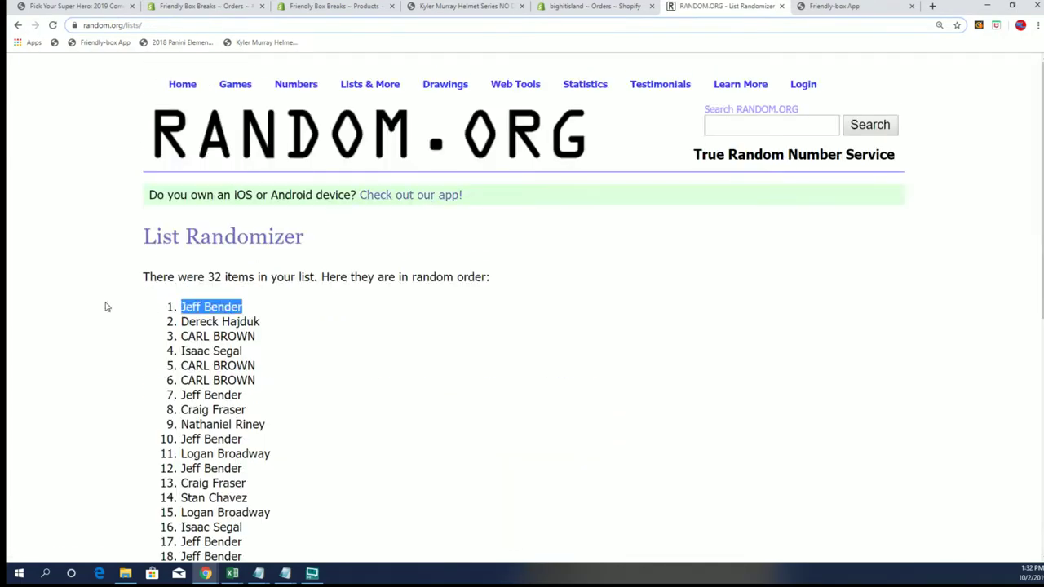
pyautogui.rightClick(226, 306)
pyautogui.click(244, 309)
pyautogui.scroll(-5, 321, 320)
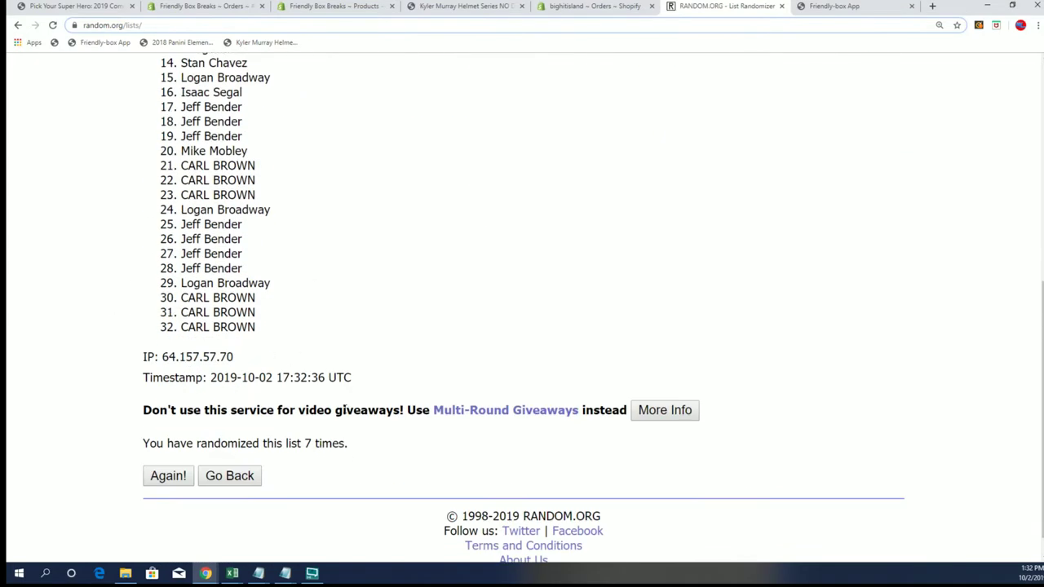
pyautogui.scroll(5, 349, 405)
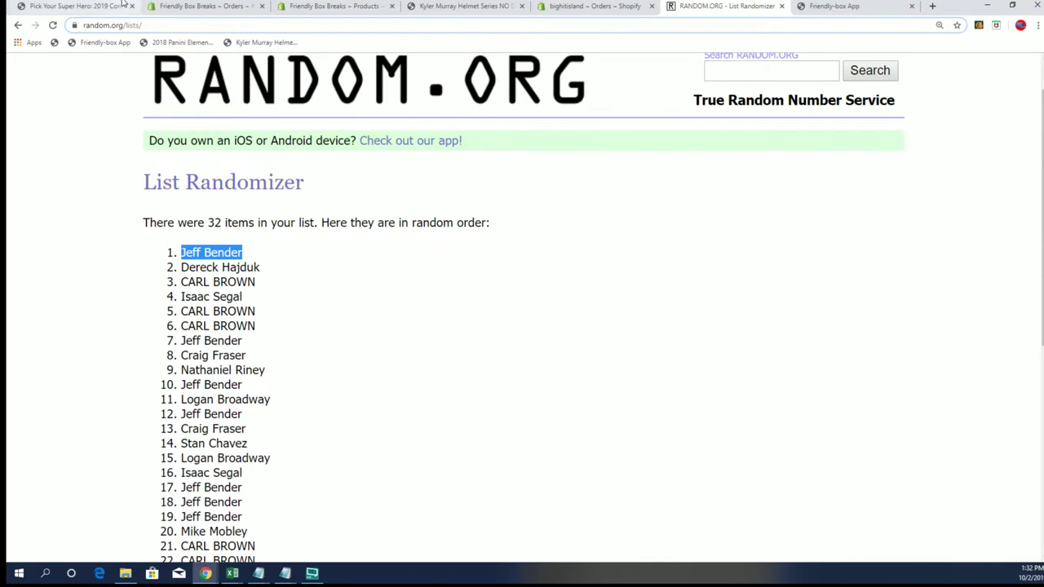
# - Go back to the Kyler Murray Helmet Series page, showing list entries 18–24
pyautogui.click(466, 6)
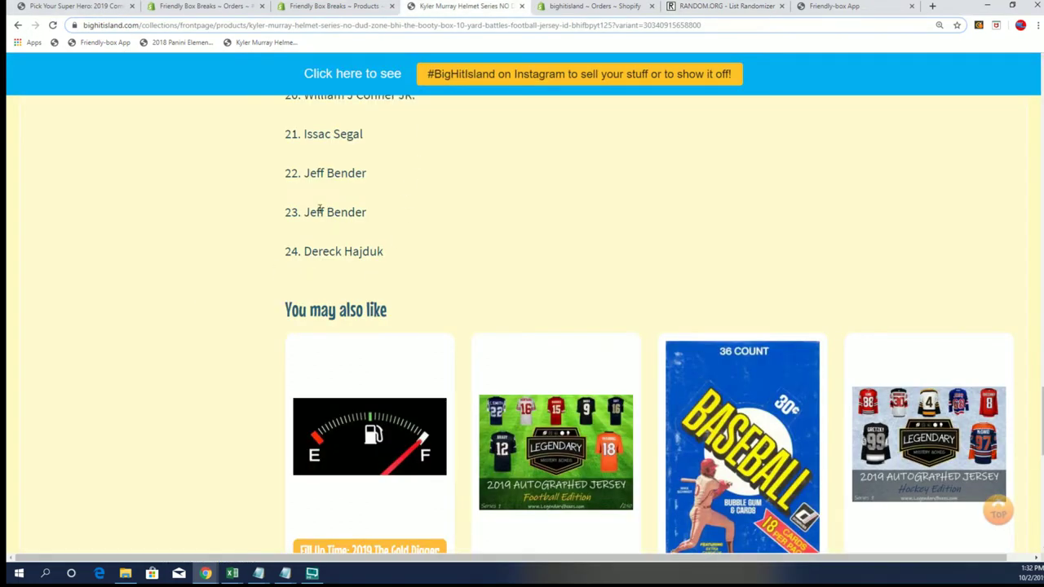
pyautogui.scroll(2, 386, 283)
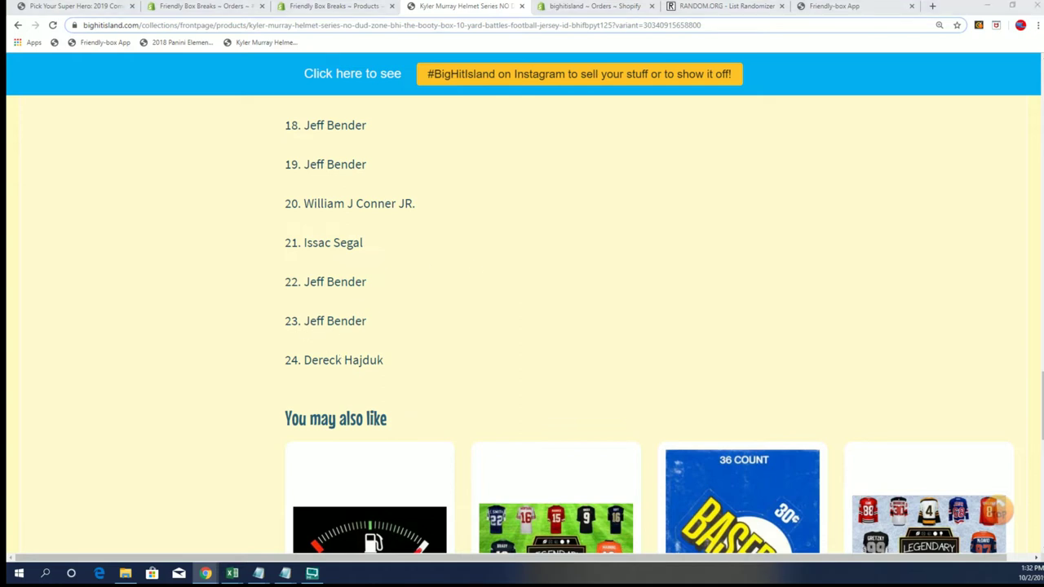
pyautogui.hotkey('alt', 'Tab')
pyautogui.scroll(4, 683, 174)
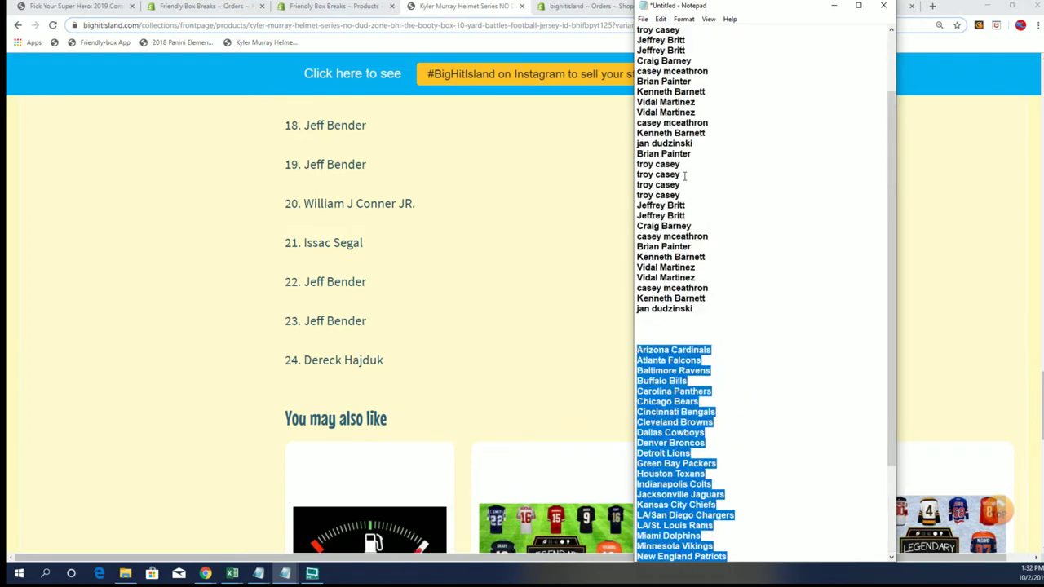
pyautogui.scroll(3, 684, 175)
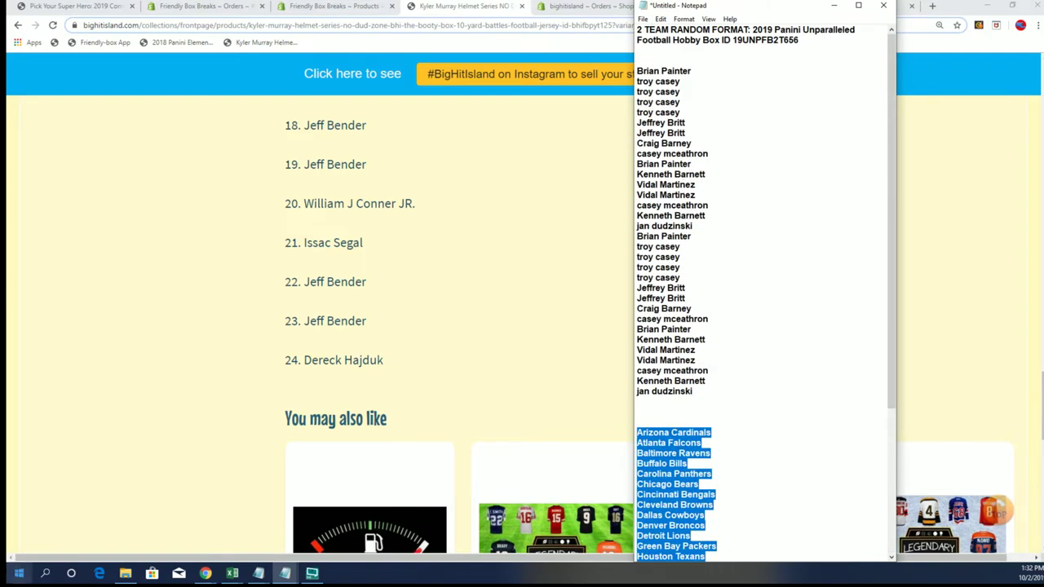
pyautogui.click(834, 6)
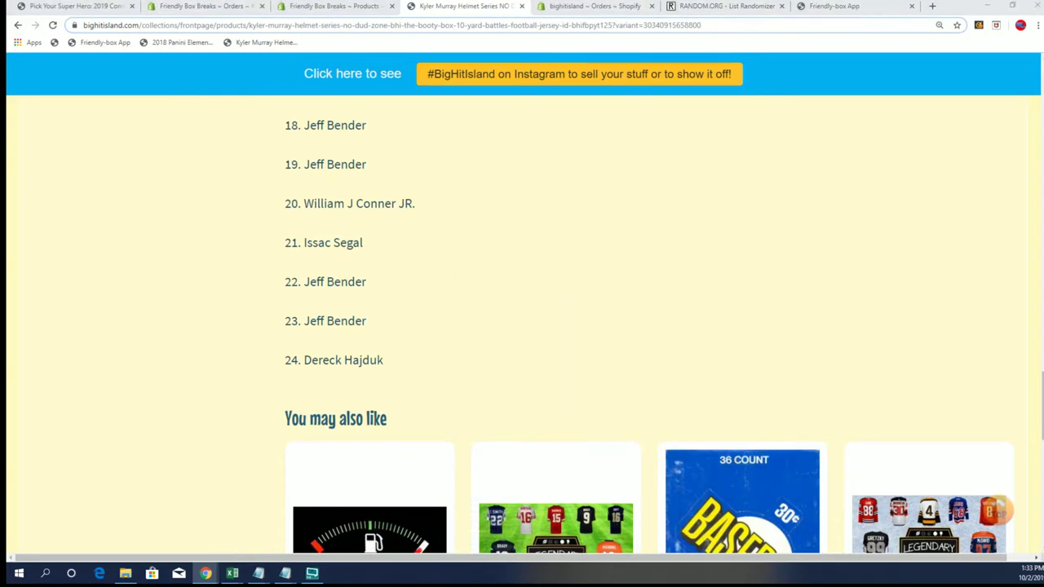
# - Switch to Excel and delete the owner and team list in A2:B33
pyautogui.hotkey('alt', 'Tab')
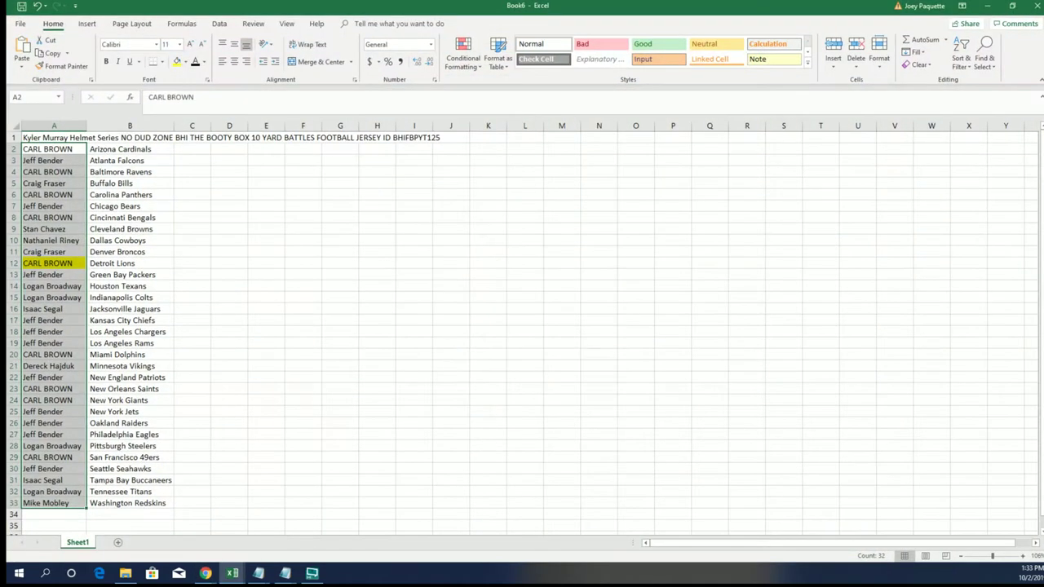
pyautogui.click(117, 311)
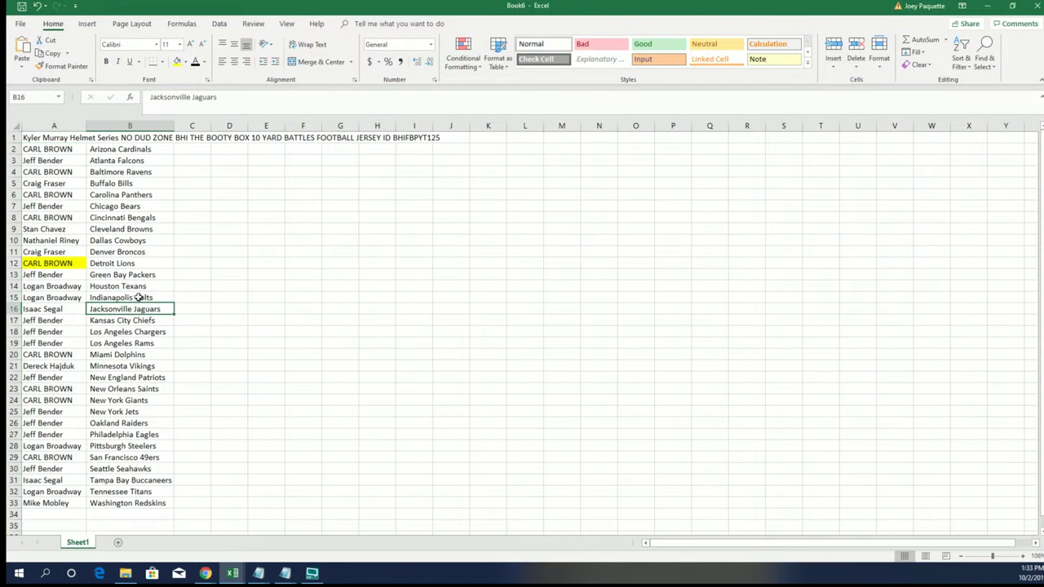
pyautogui.click(79, 263)
pyautogui.click(105, 262)
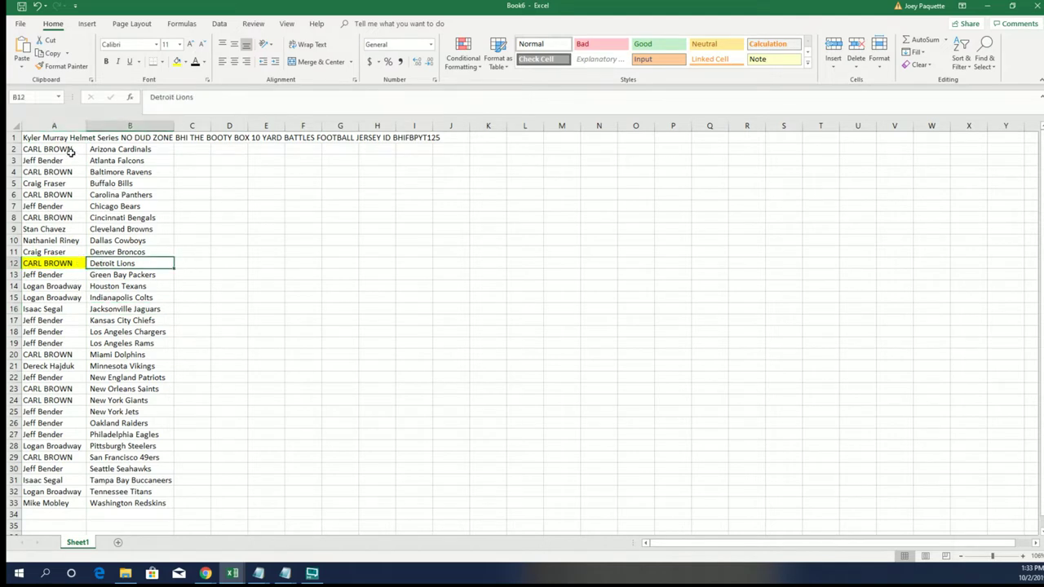
pyautogui.moveTo(70, 151); pyautogui.dragTo(120, 504)
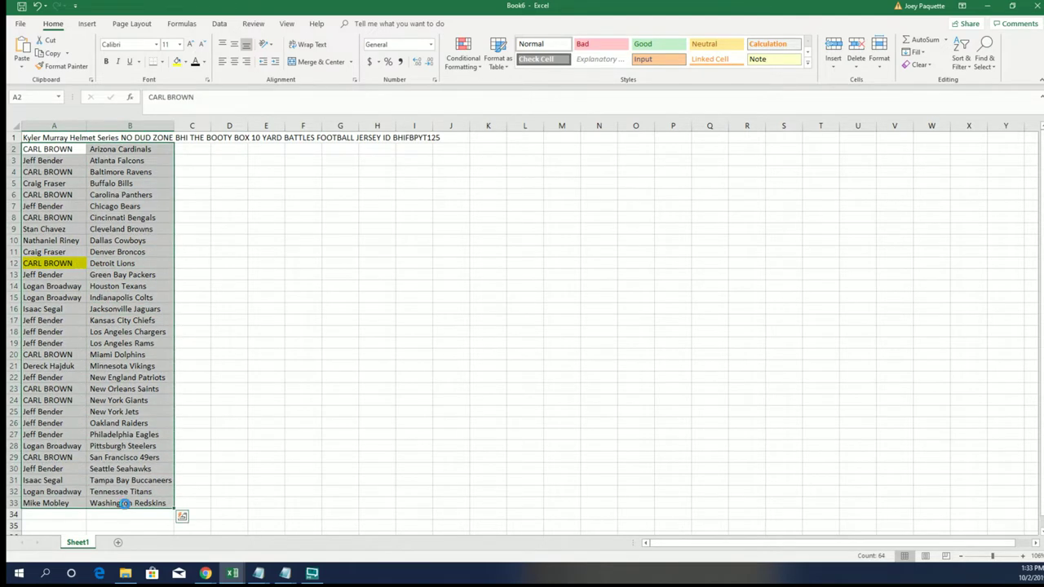
pyautogui.press('Delete')
pyautogui.click(72, 266)
pyautogui.rightClick(72, 266)
# - Remove the yellow fill from cell A12
pyautogui.click(123, 250)
pyautogui.click(114, 274)
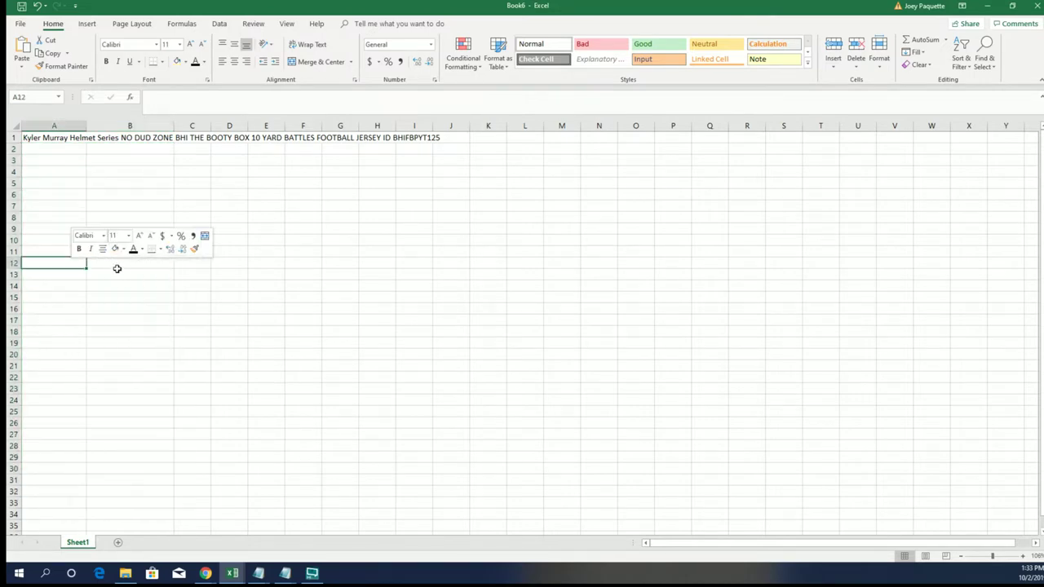
pyautogui.click(152, 164)
# - Shorten the A1 title to 'Kyler Murray Helmet Series'
pyautogui.doubleClick(137, 140)
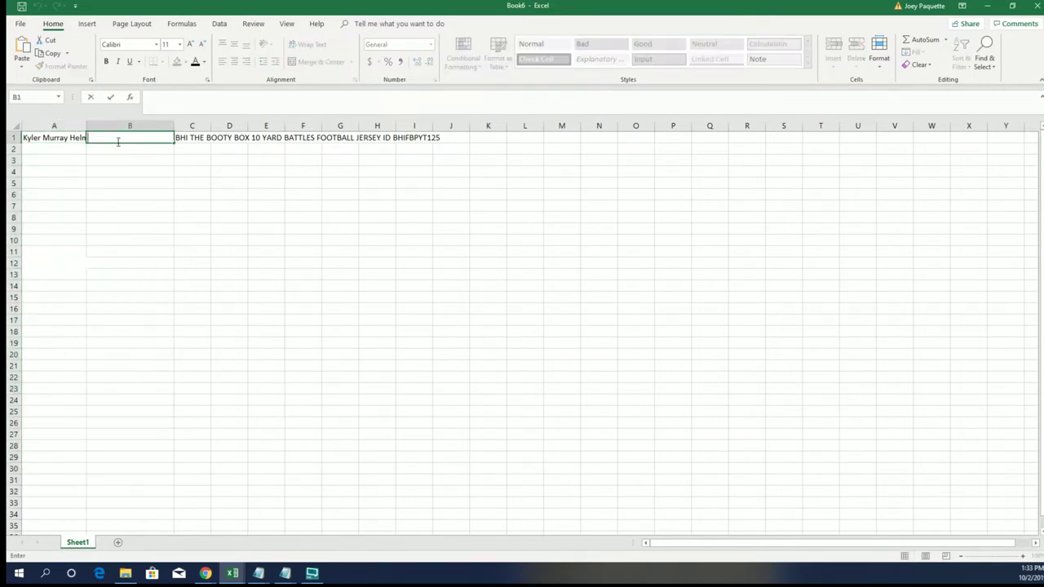
pyautogui.doubleClick(69, 137)
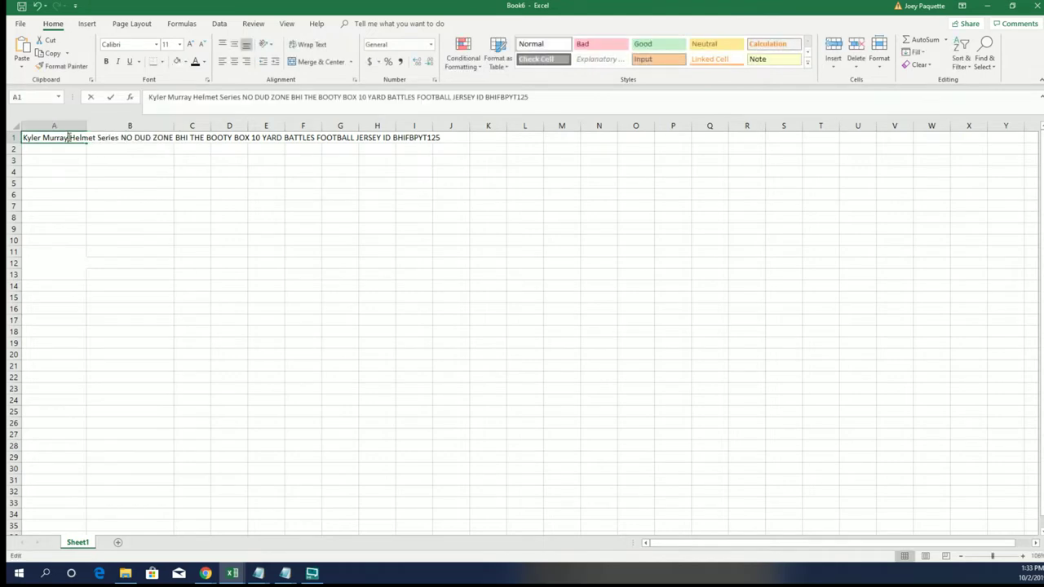
pyautogui.doubleClick(126, 137)
pyautogui.moveTo(127, 138); pyautogui.dragTo(464, 86)
pyautogui.press('Delete')
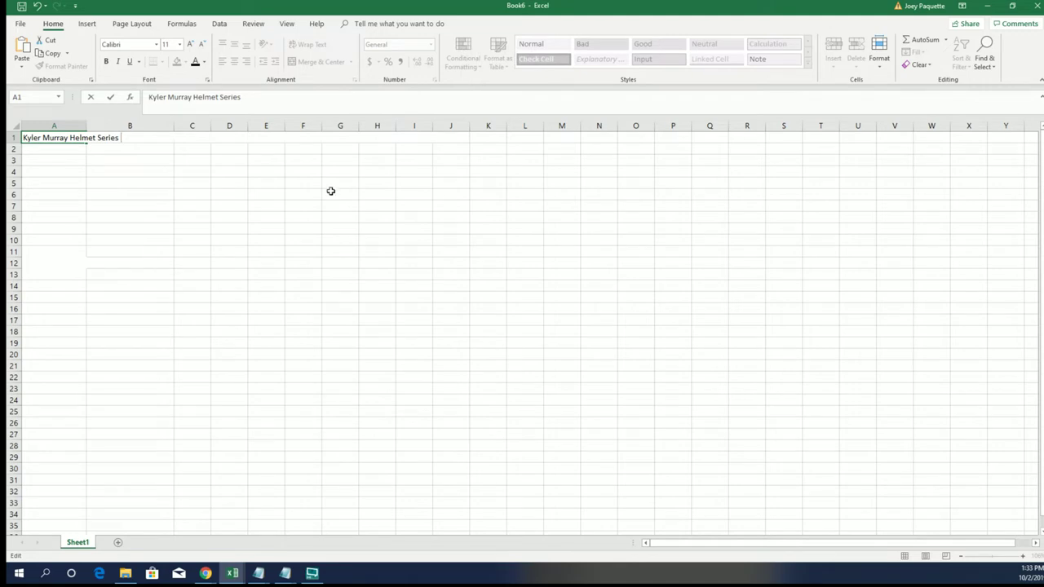
pyautogui.click(31, 151)
# - Paste the copied winner's name into A26 and select A2:A26
pyautogui.doubleClick(31, 151)
pyautogui.rightClick(31, 151)
pyautogui.press('Escape')
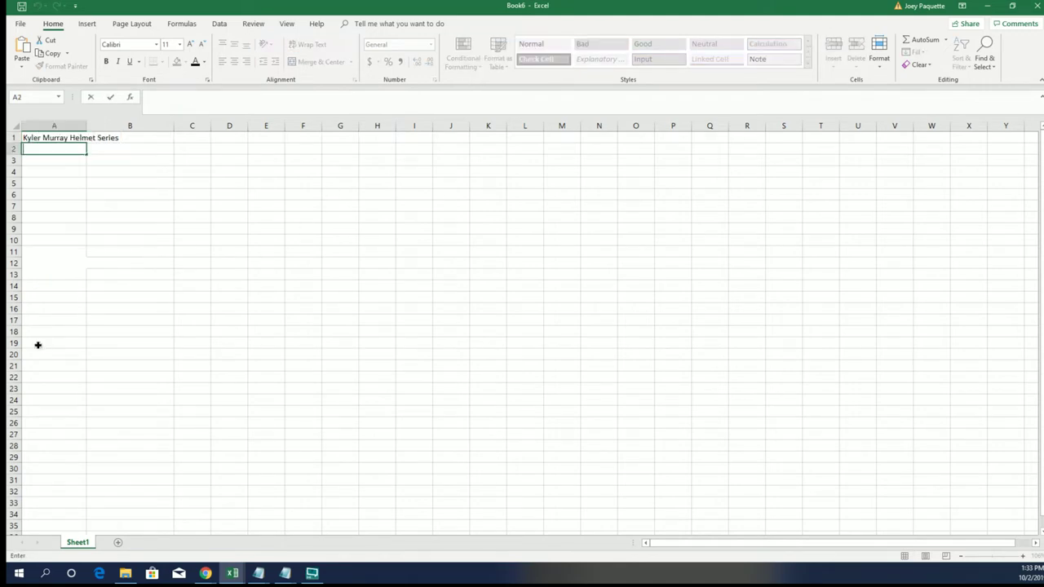
pyautogui.click(32, 419)
pyautogui.rightClick(33, 420)
pyautogui.click(56, 470)
pyautogui.moveTo(64, 150); pyautogui.dragTo(51, 423)
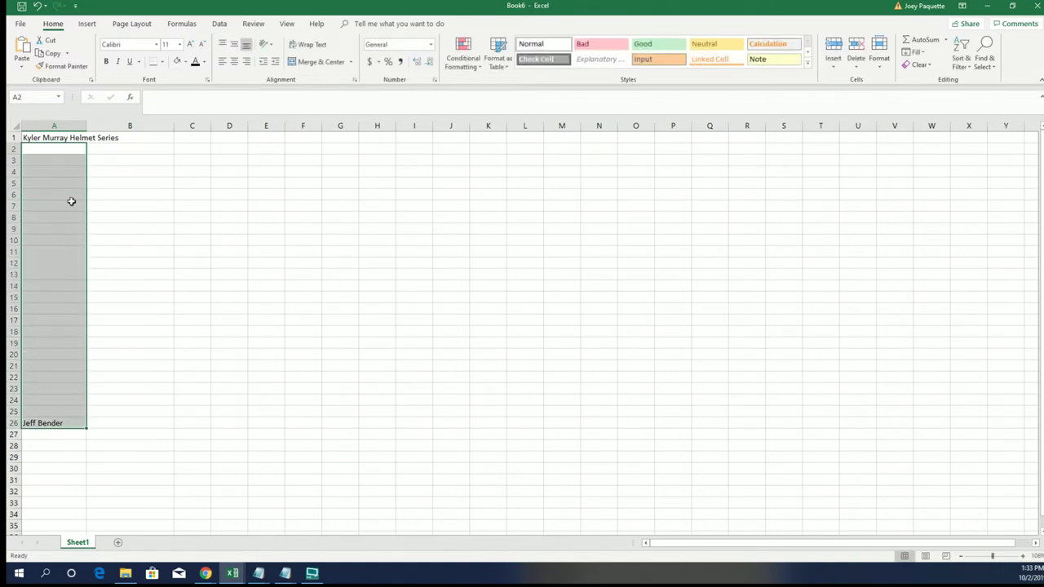
# - Minimize Excel and copy the 24-entry numbered entrant list from the product page
pyautogui.moveTo(330, 4); pyautogui.dragTo(1042, 2)
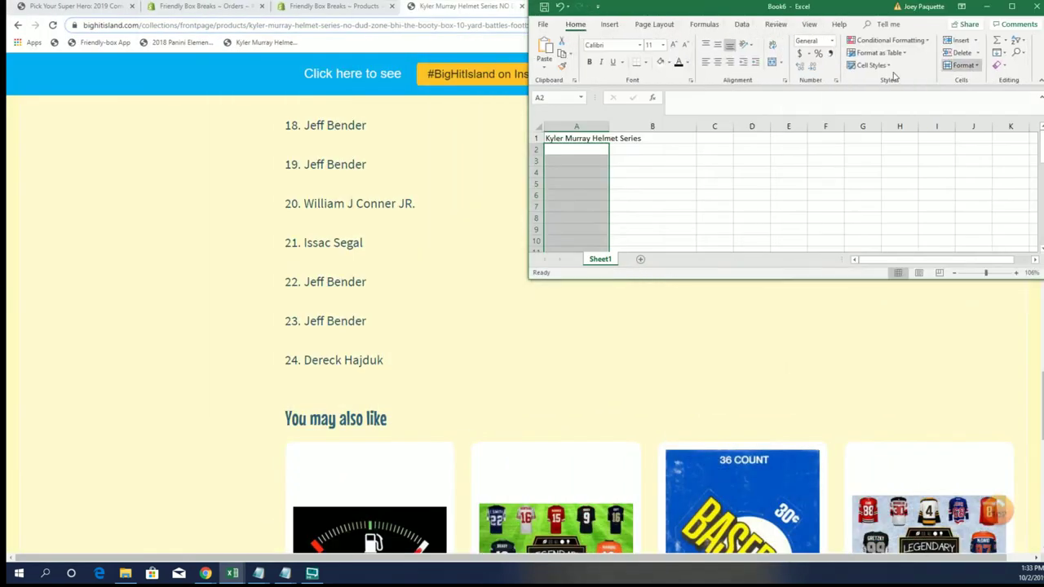
pyautogui.click(987, 7)
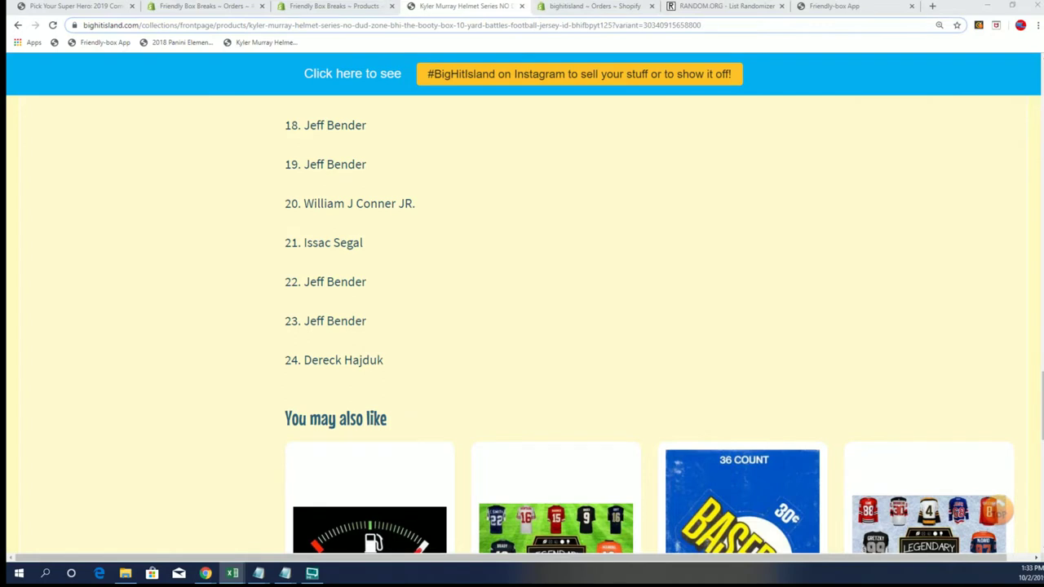
pyautogui.moveTo(387, 363); pyautogui.dragTo(378, 362)
pyautogui.moveTo(368, 312); pyautogui.dragTo(280, 215)
pyautogui.rightClick(295, 217)
pyautogui.click(310, 222)
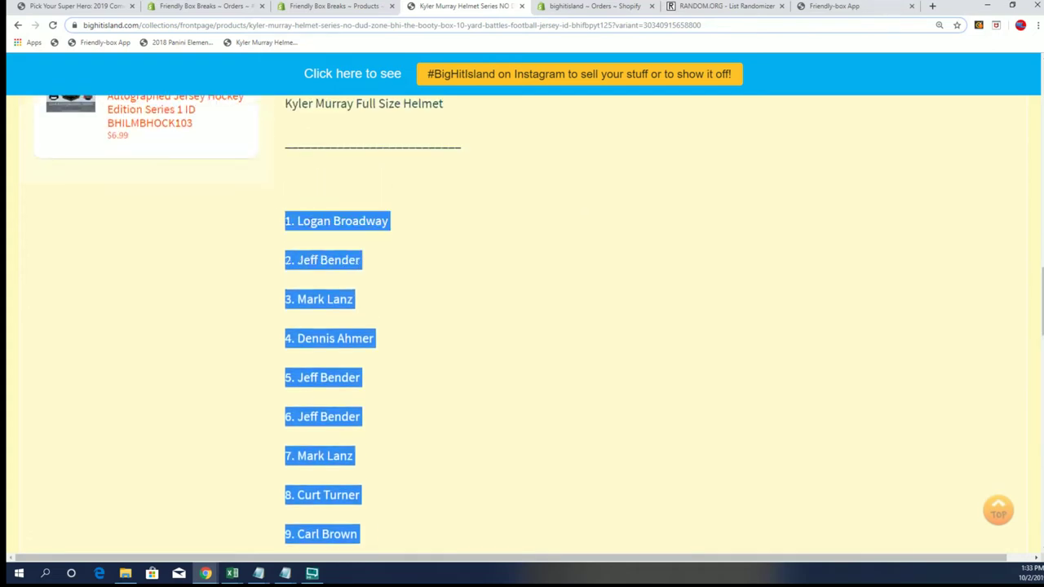
pyautogui.hotkey('alt', 'Tab')
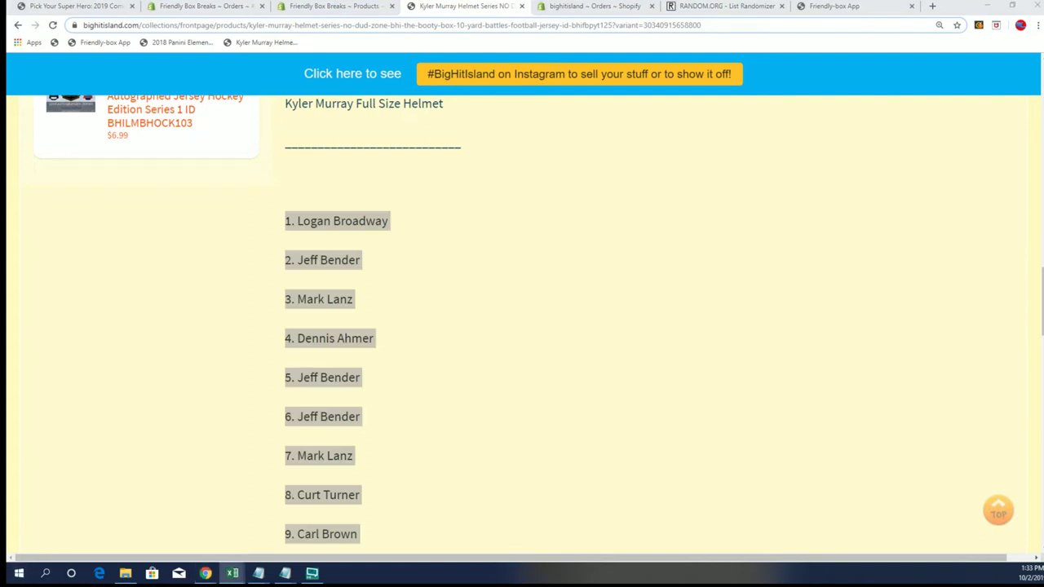
# - Paste the copied owner list into an empty Notepad note
pyautogui.hotkey('alt', 'Tab')
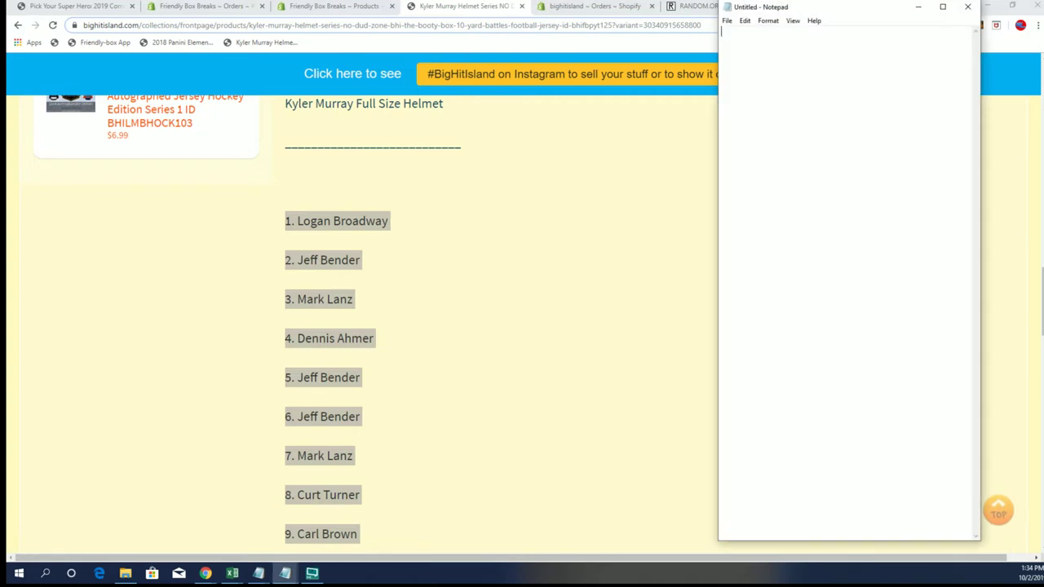
pyautogui.hotkey('alt', 'Tab')
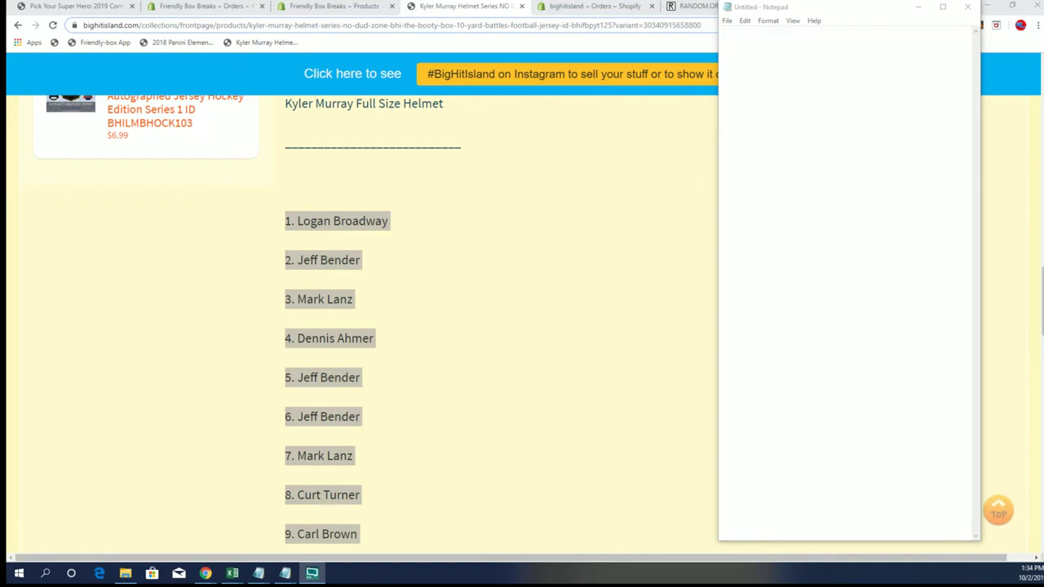
pyautogui.click(734, 34)
pyautogui.rightClick(733, 35)
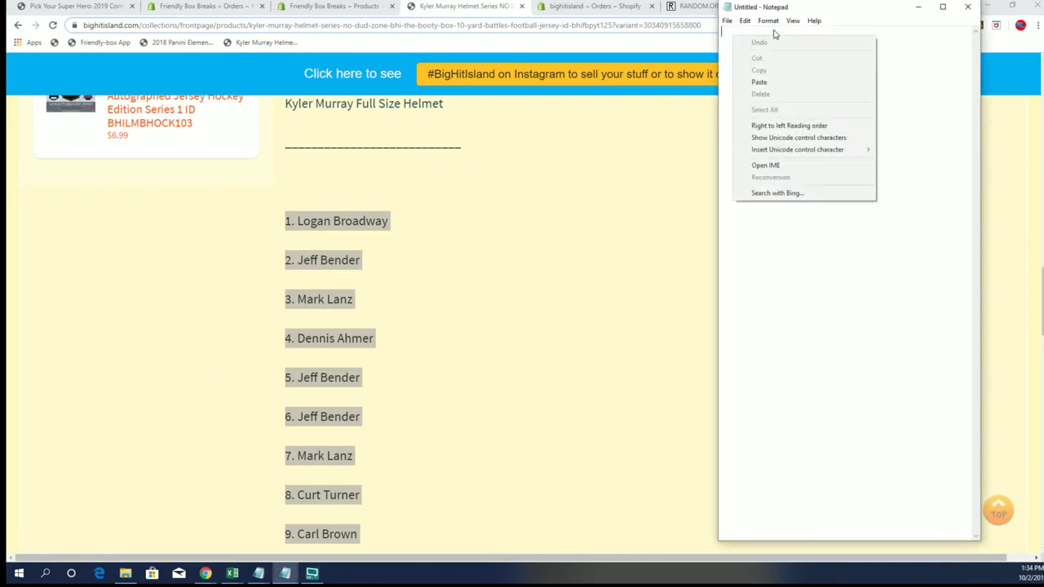
pyautogui.click(766, 84)
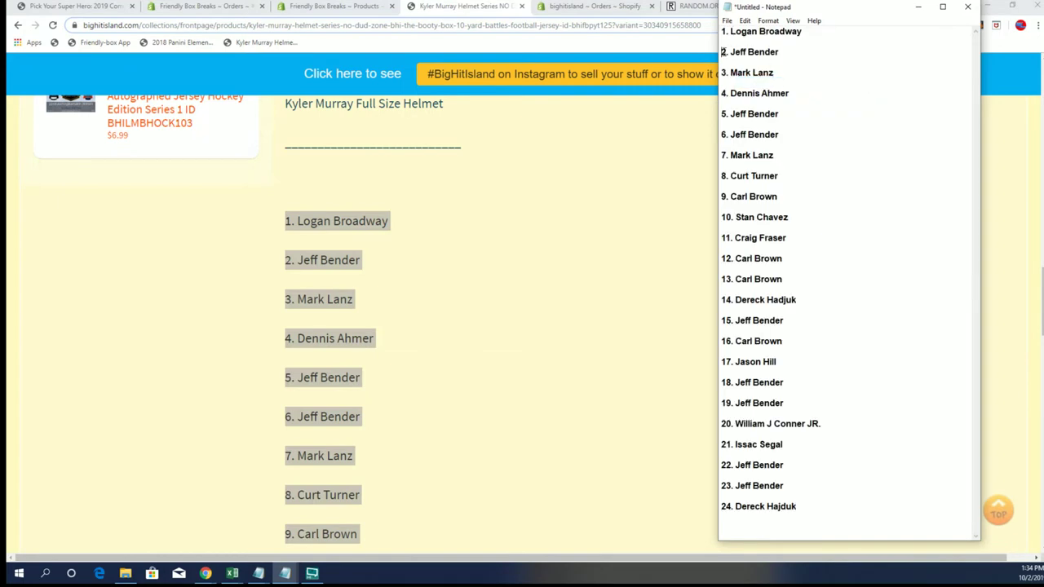
# - Delete the blank lines between entries 1 through 10 of the pasted list
pyautogui.press('BackSpace')
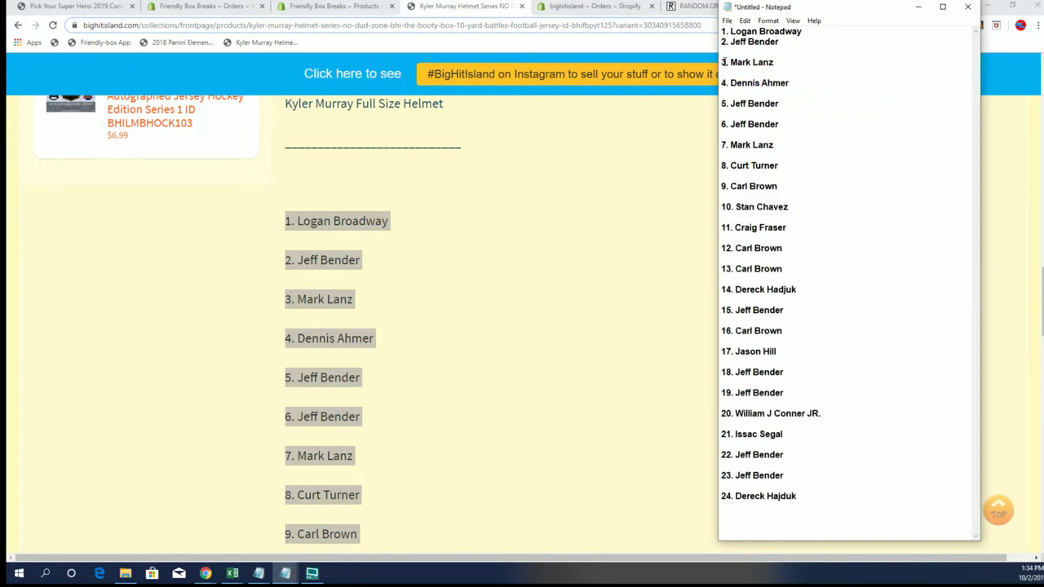
pyautogui.click(723, 63)
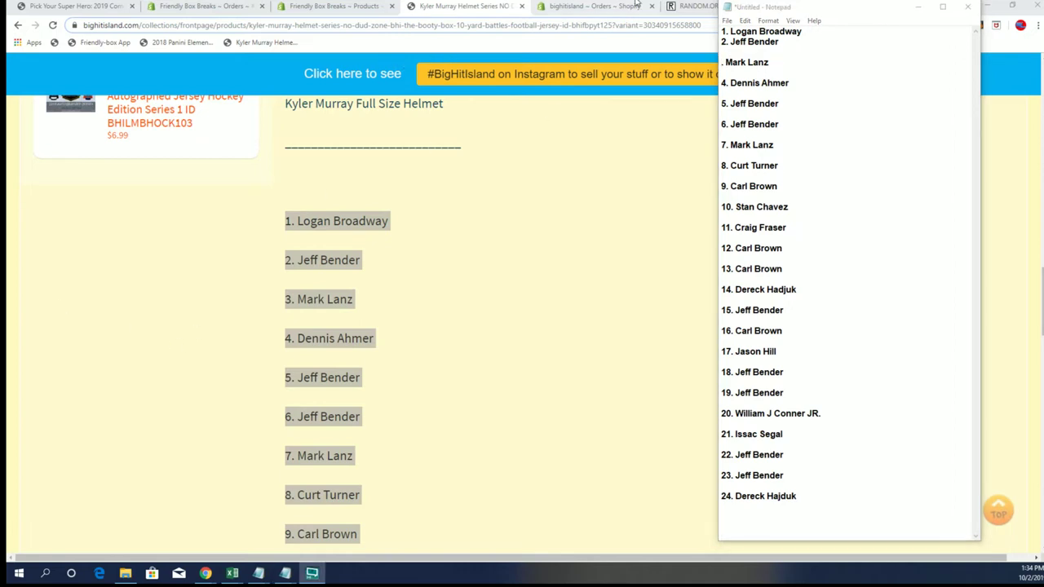
pyautogui.click(721, 64)
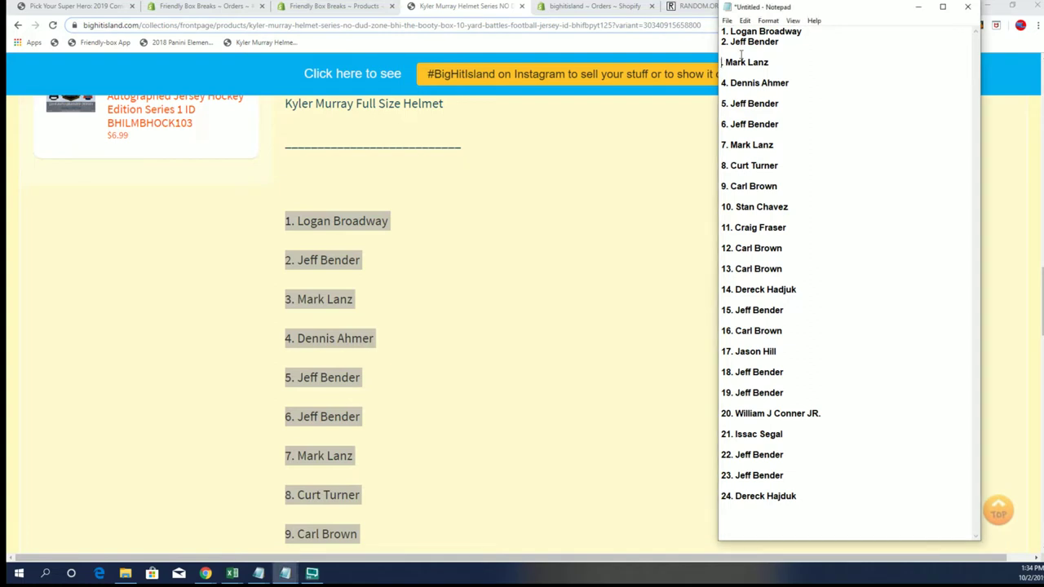
pyautogui.write('3')
pyautogui.click(722, 62)
pyautogui.press('BackSpace')
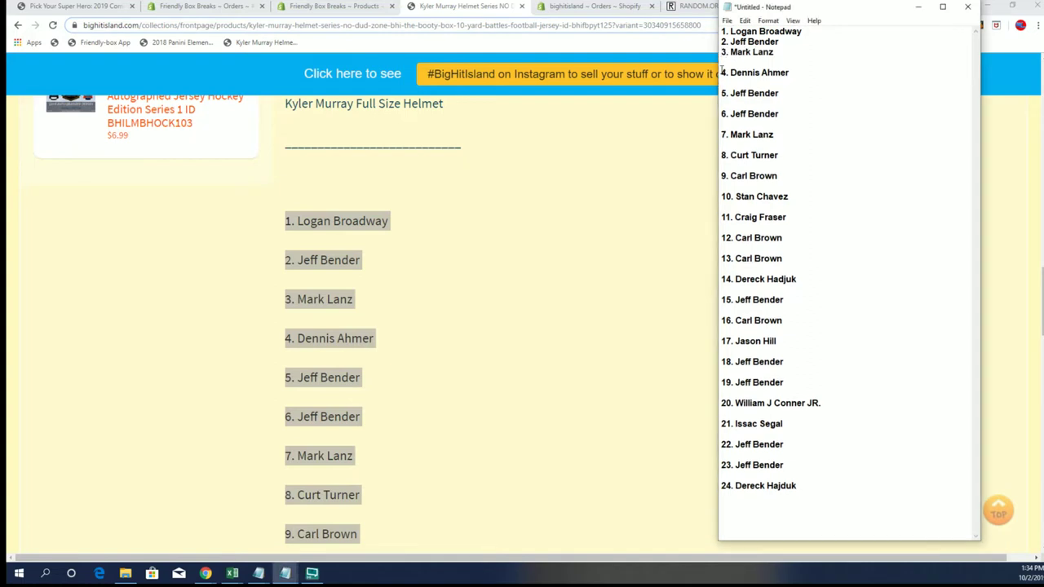
pyautogui.click(721, 73)
pyautogui.press('BackSpace')
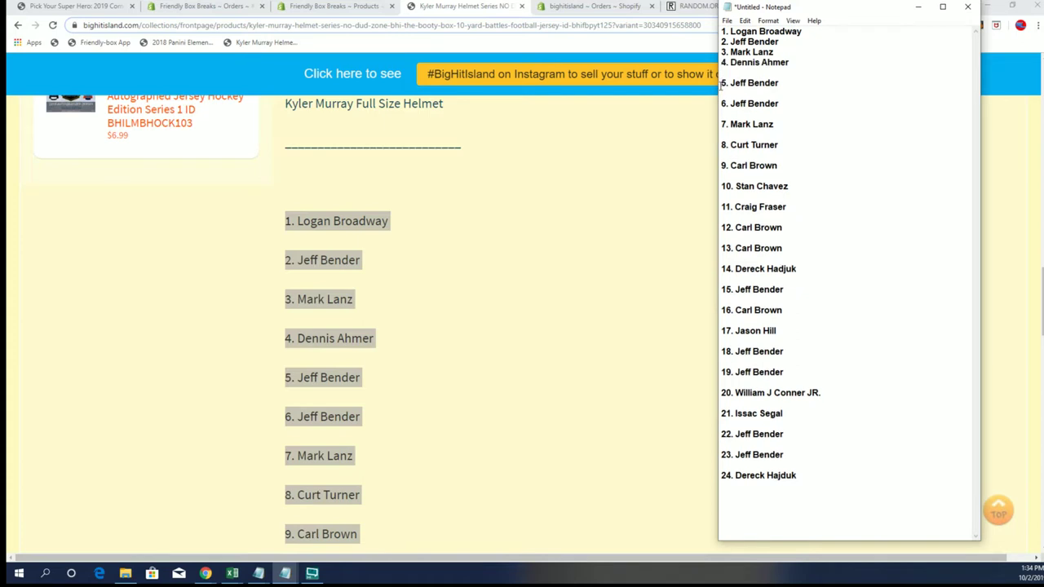
pyautogui.click(721, 84)
pyautogui.press('BackSpace')
pyautogui.click(721, 93)
pyautogui.press('BackSpace')
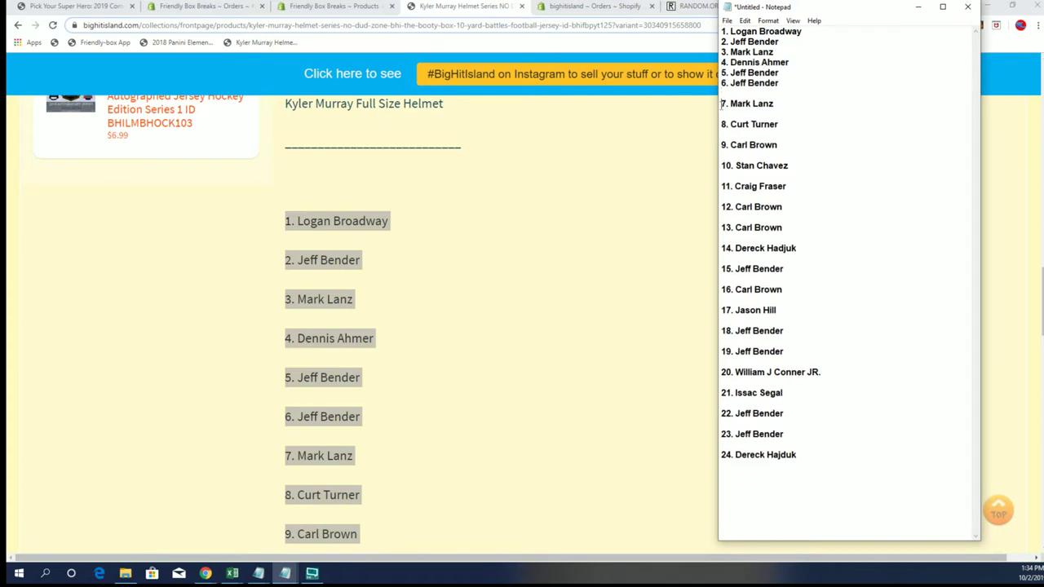
pyautogui.click(721, 104)
pyautogui.press('BackSpace')
pyautogui.click(721, 114)
pyautogui.press('BackSpace')
pyautogui.click(721, 124)
pyautogui.press('BackSpace')
pyautogui.click(721, 135)
pyautogui.press('BackSpace')
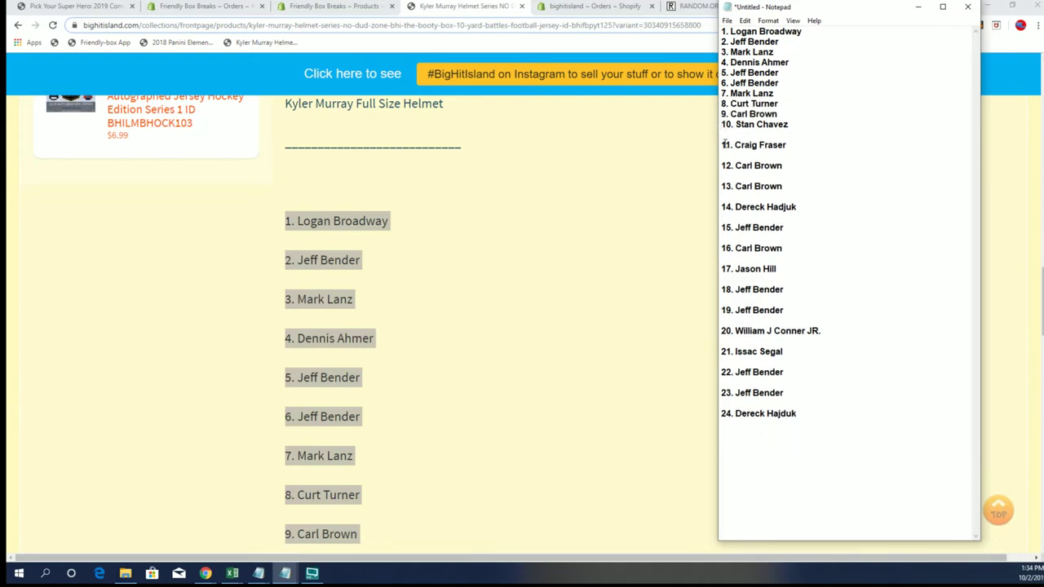
# - Close up the remaining blank lines between entries 11 and 21
pyautogui.press('BackSpace')
pyautogui.click(722, 155)
pyautogui.press('BackSpace')
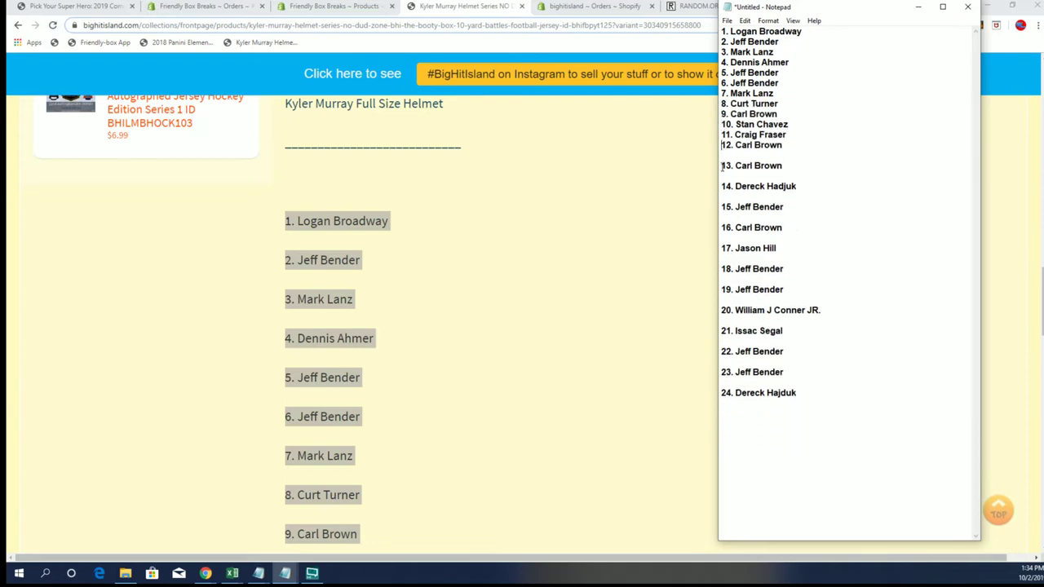
pyautogui.click(722, 166)
pyautogui.press('BackSpace')
pyautogui.press('BackSpace')
pyautogui.click(723, 196)
pyautogui.press('BackSpace')
pyautogui.press('BackSpace')
pyautogui.click(723, 207)
pyautogui.press('BackSpace')
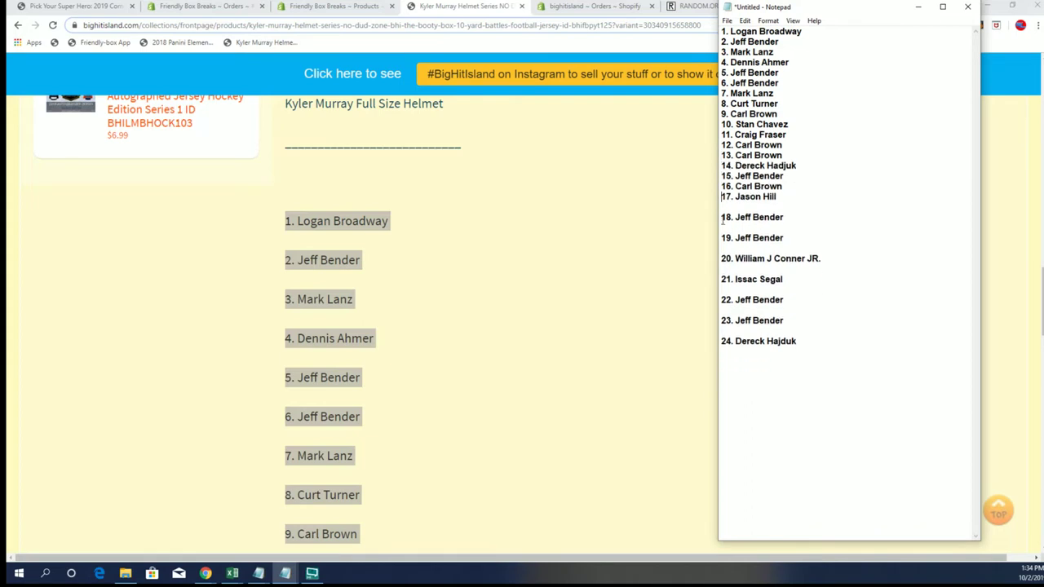
pyautogui.click(723, 217)
pyautogui.press('BackSpace')
pyautogui.press('BackSpace')
pyautogui.click(723, 238)
pyautogui.press('BackSpace')
pyautogui.click(722, 249)
pyautogui.press('BackSpace')
pyautogui.press('BackSpace')
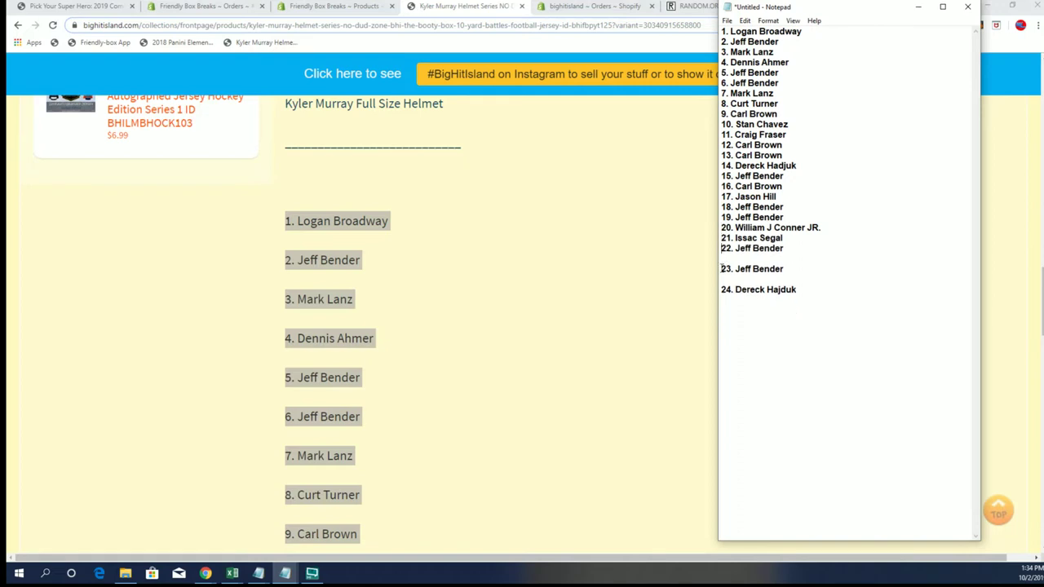
# - Close the last gaps before entries 22–24 and add a 25th owner entry
pyautogui.click(723, 269)
pyautogui.press('BackSpace')
pyautogui.click(723, 279)
pyautogui.press('BackSpace')
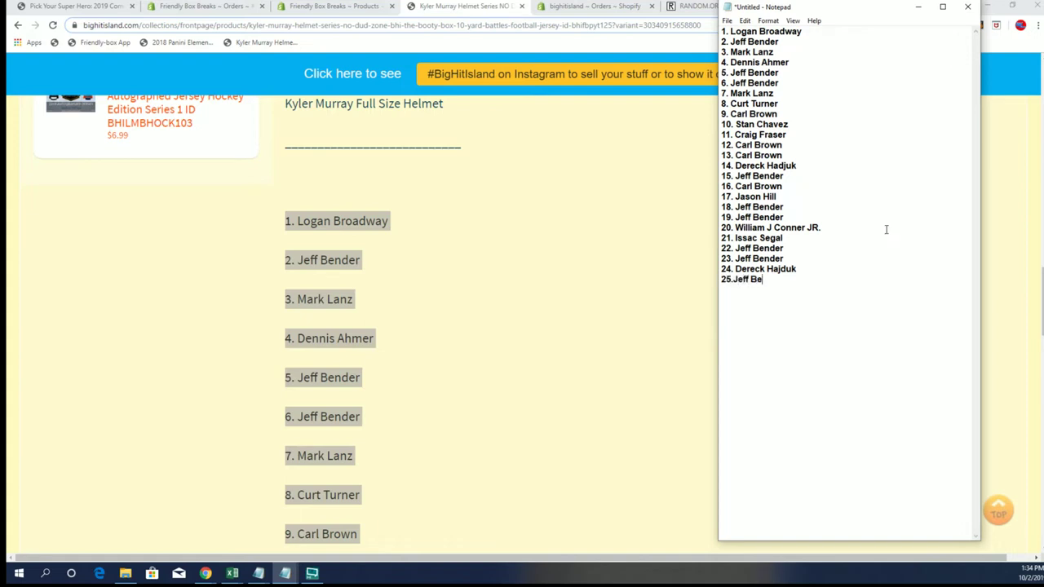
pyautogui.write('nder')
# - Copy the full 25-entry numbered list from the note
pyautogui.moveTo(782, 280); pyautogui.dragTo(715, 34)
pyautogui.rightClick(736, 87)
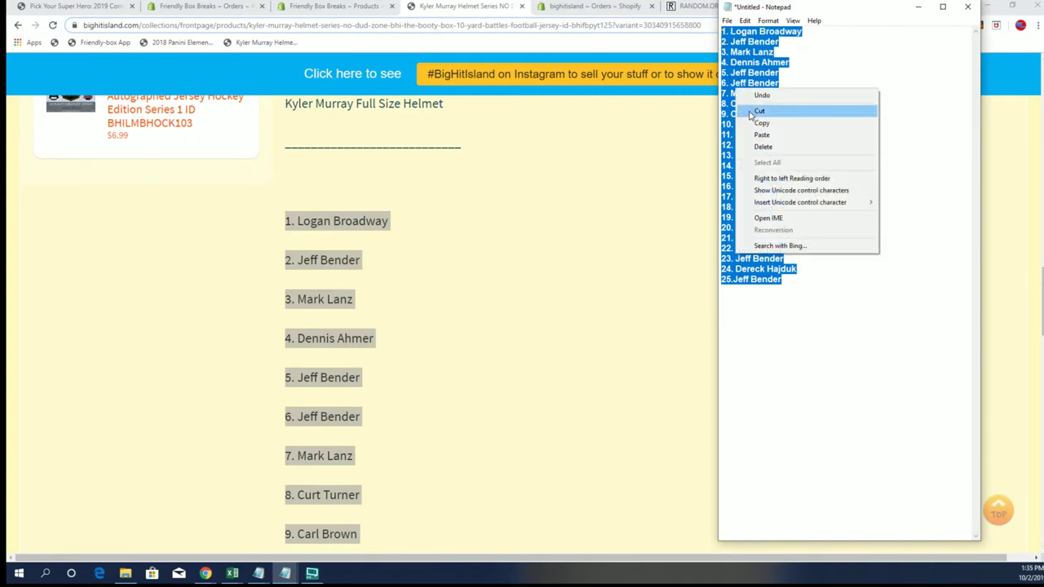
pyautogui.click(755, 122)
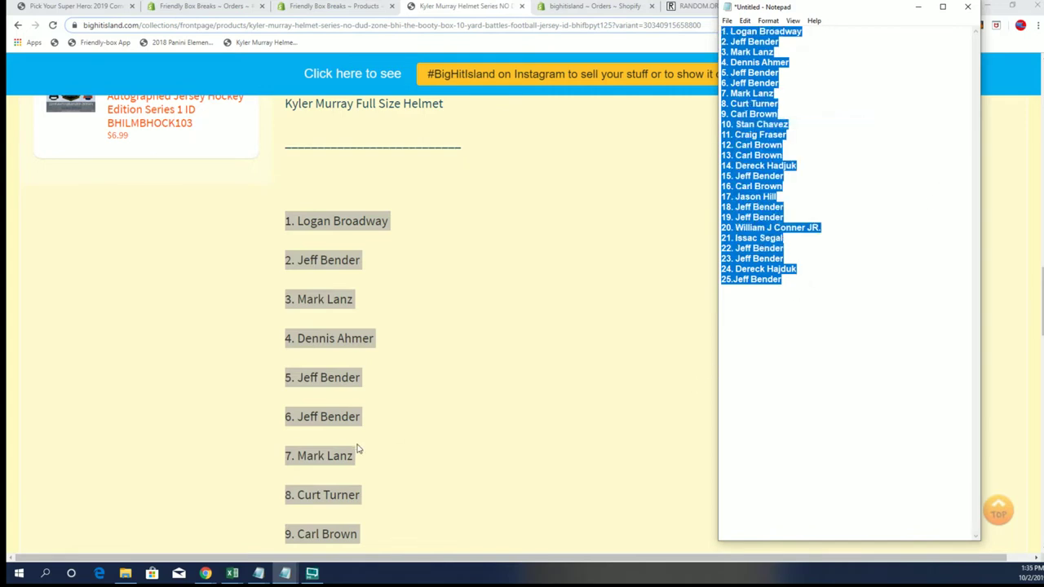
# - Highlight the Kyler Murray full-size helmet prize lines in the product description
pyautogui.scroll(3, 351, 441)
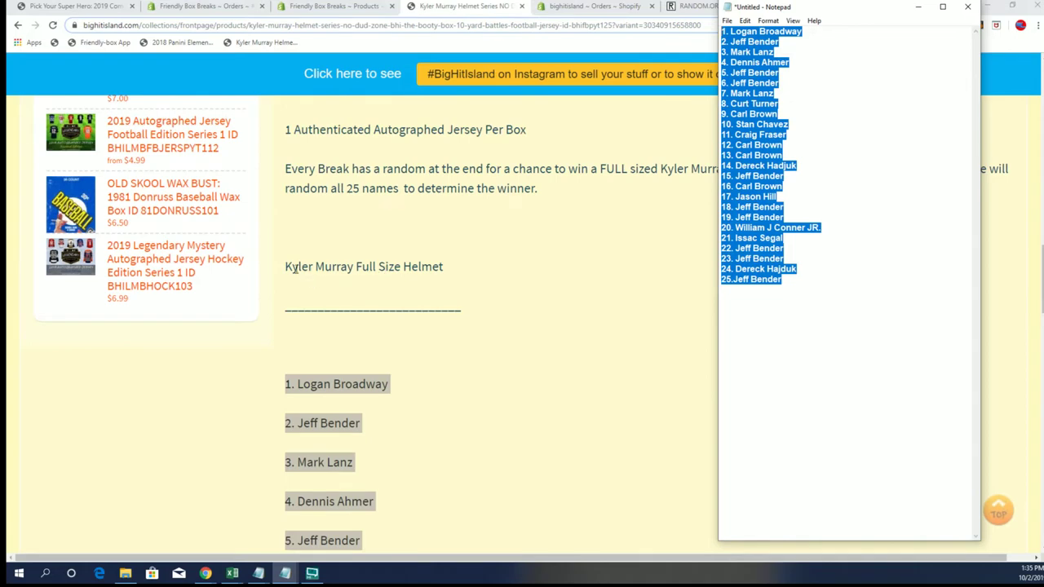
pyautogui.moveTo(287, 266); pyautogui.dragTo(469, 260)
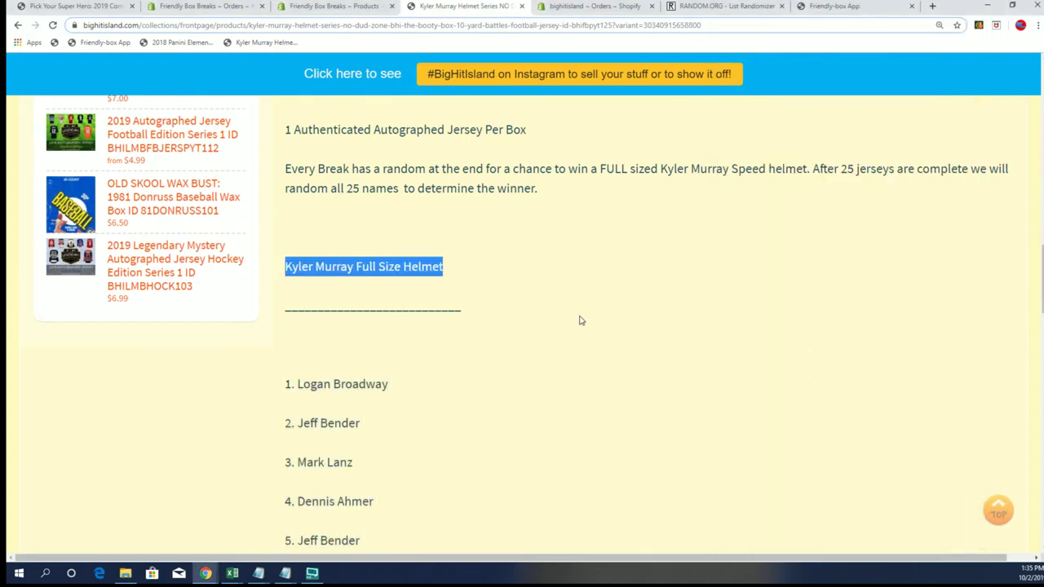
pyautogui.scroll(4, 546, 307)
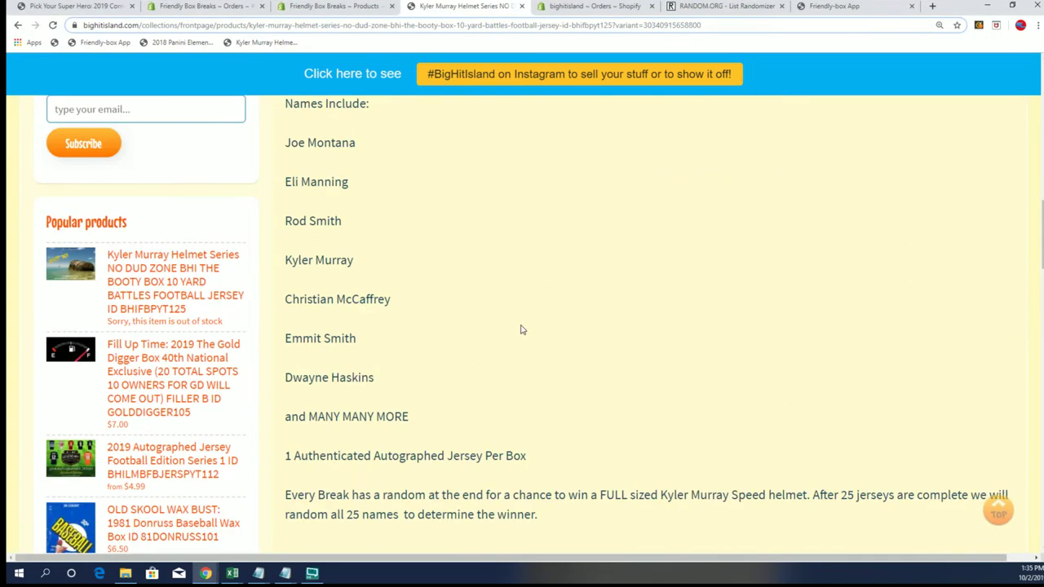
pyautogui.scroll(-1, 525, 366)
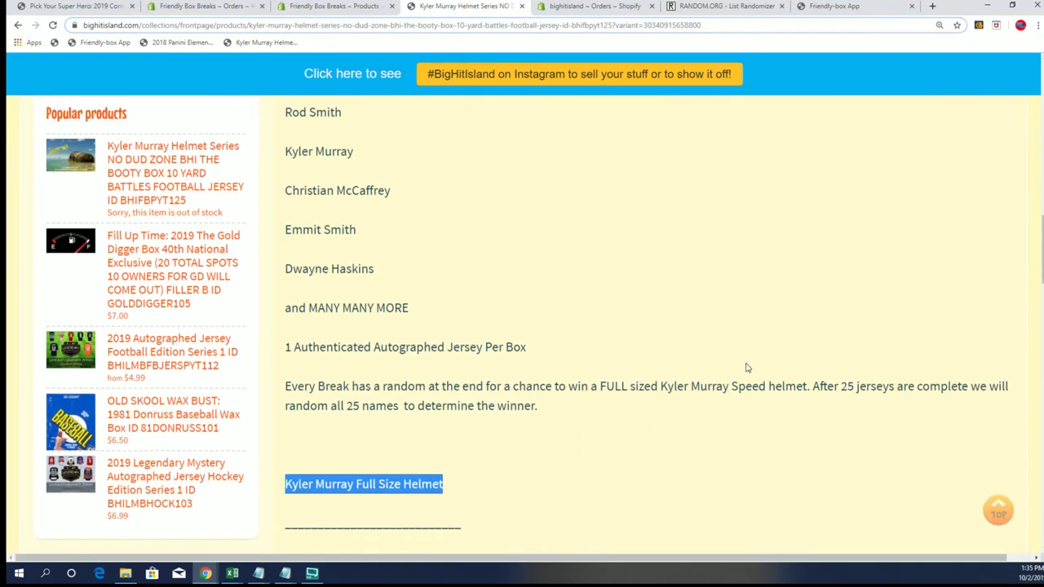
pyautogui.moveTo(599, 390); pyautogui.dragTo(812, 362)
# - Start a fresh List Randomizer form on RANDOM.ORG
pyautogui.click(715, 8)
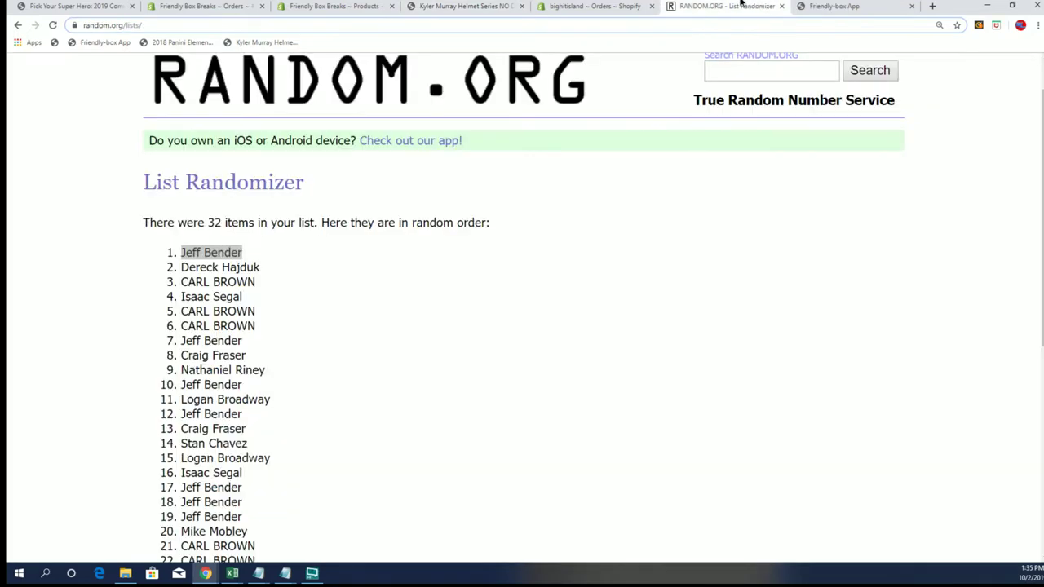
pyautogui.scroll(1, 267, 384)
pyautogui.moveTo(370, 88)
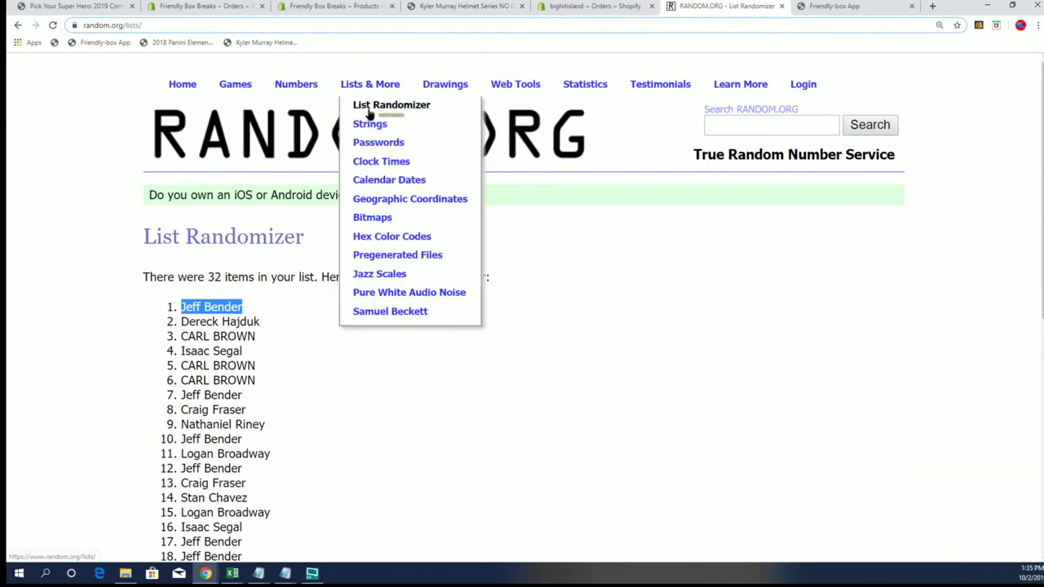
pyautogui.click(370, 108)
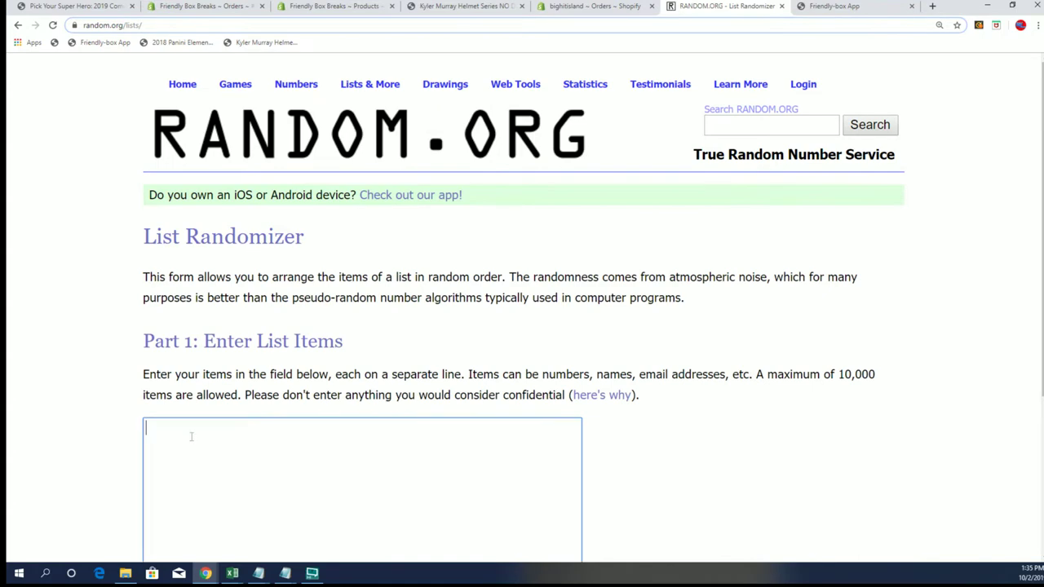
# - Paste the 25 owners, add the missing space after '25.', and randomize
pyautogui.rightClick(191, 444)
pyautogui.click(238, 353)
pyautogui.scroll(-3, 671, 325)
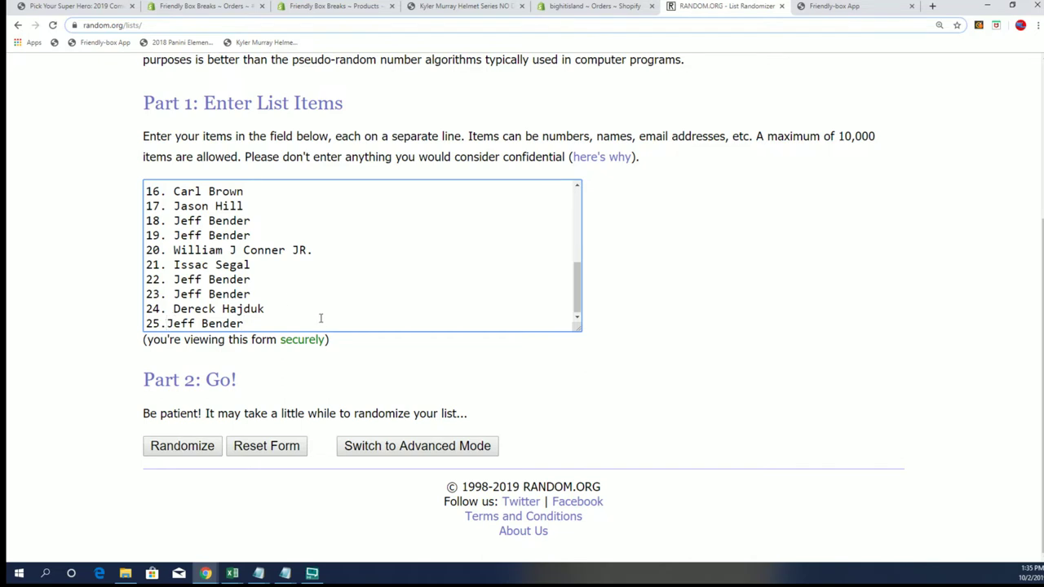
pyautogui.click(681, 341)
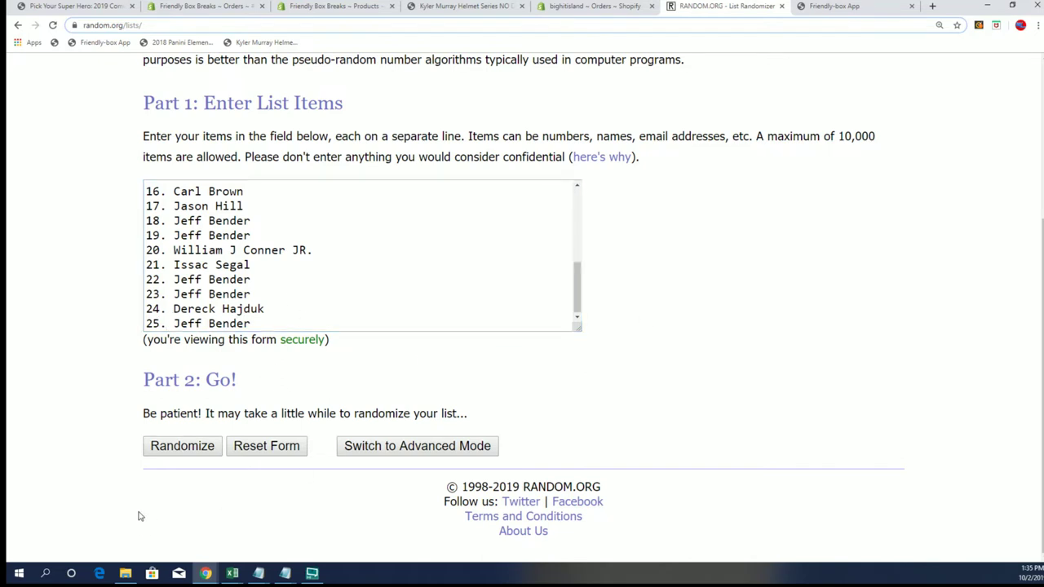
pyautogui.click(182, 454)
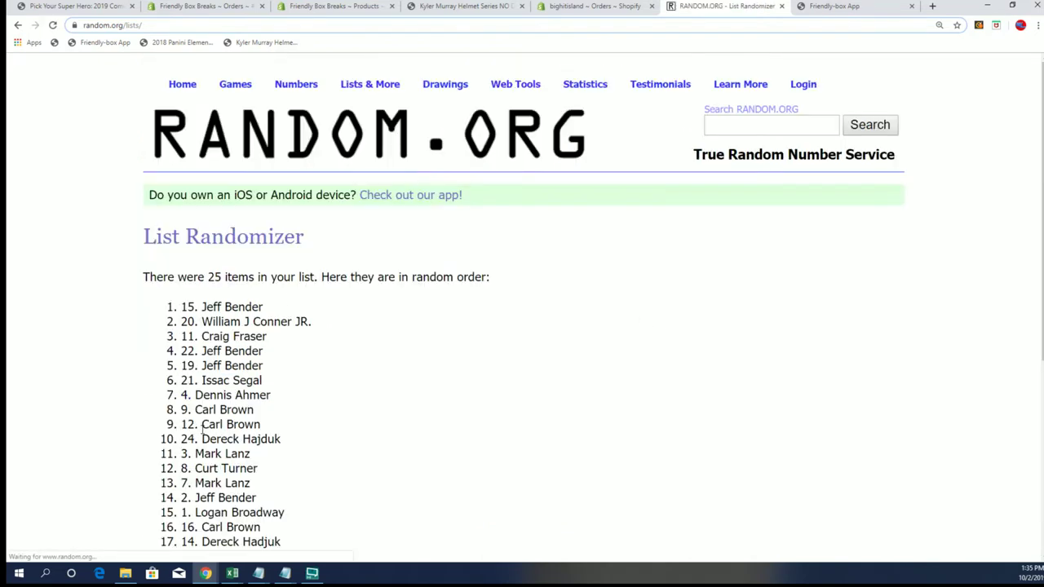
# - Re-randomize the 25-name list six more times
pyautogui.scroll(-5, 204, 431)
pyautogui.click(169, 447)
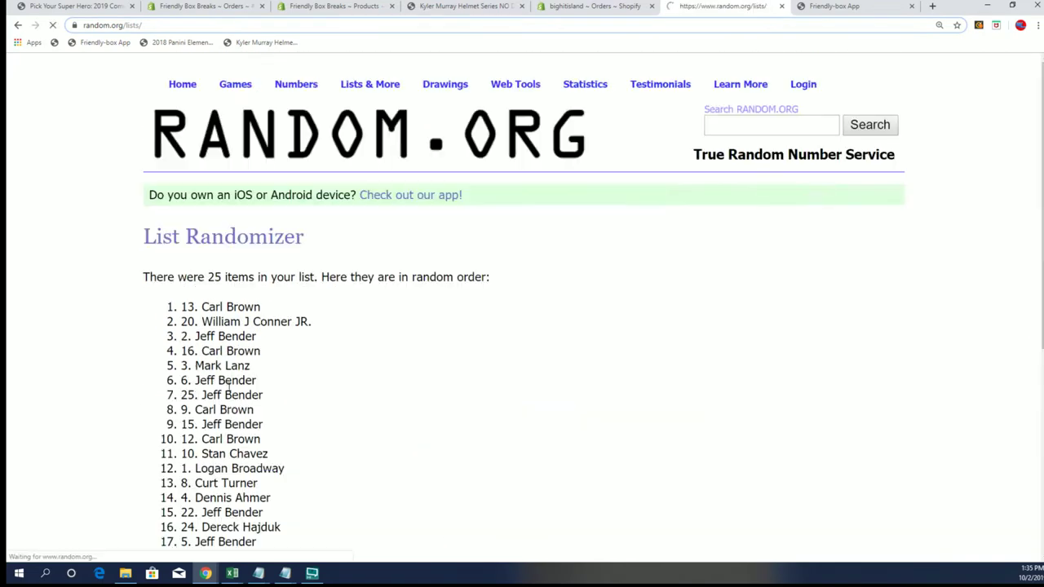
pyautogui.click(171, 449)
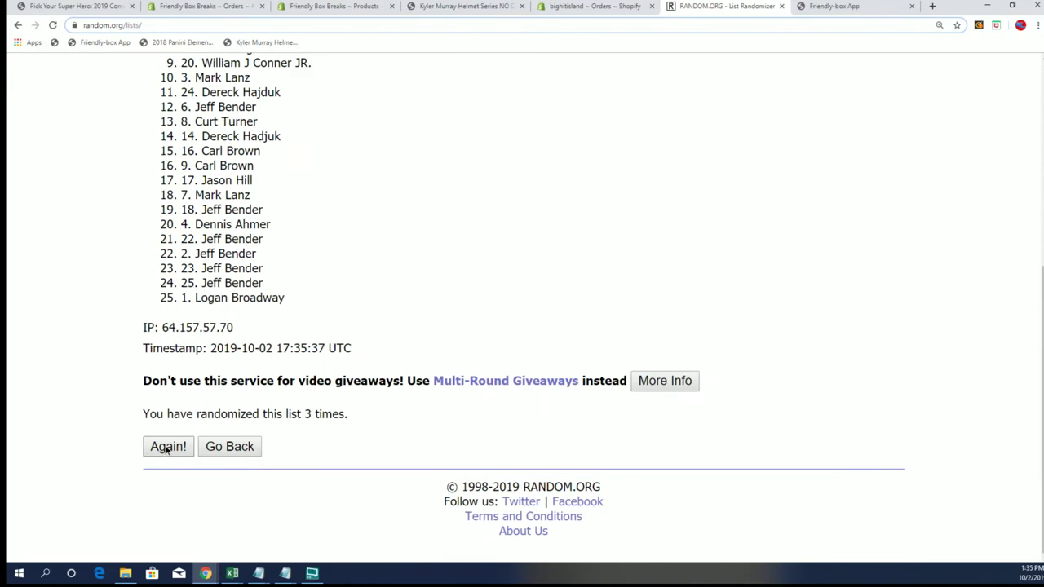
pyautogui.click(167, 448)
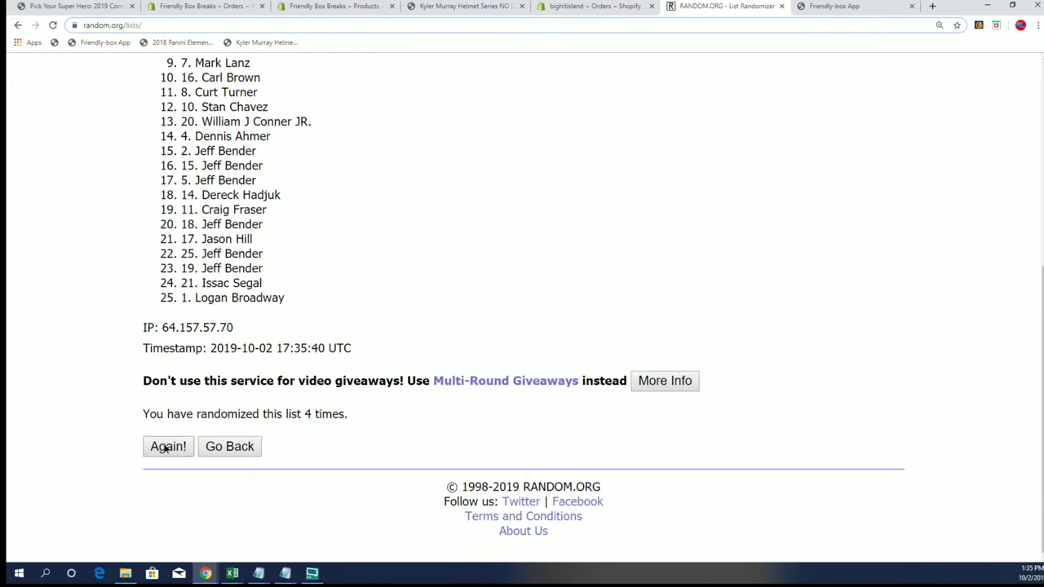
pyautogui.click(167, 448)
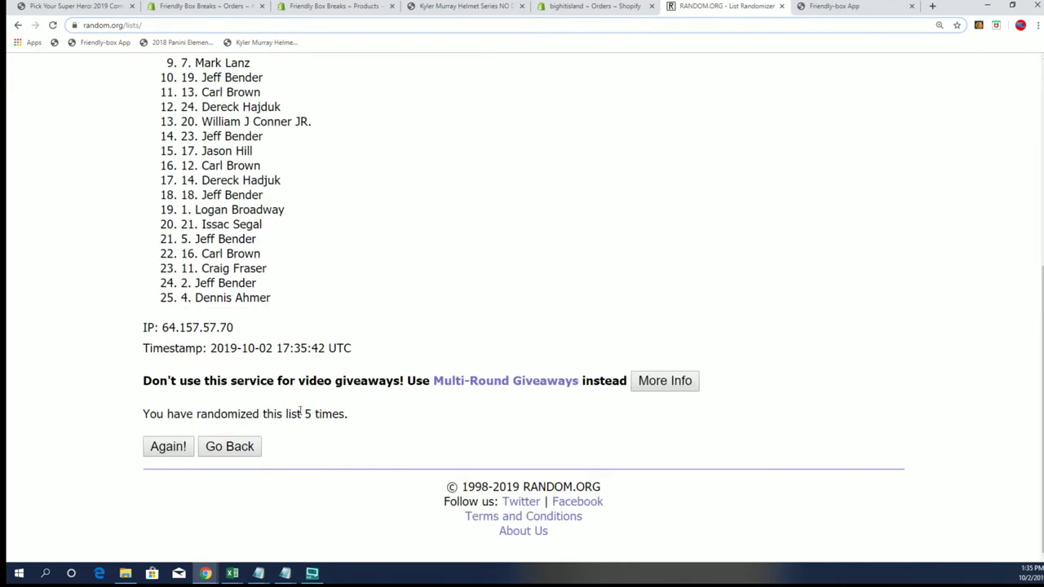
pyautogui.click(157, 450)
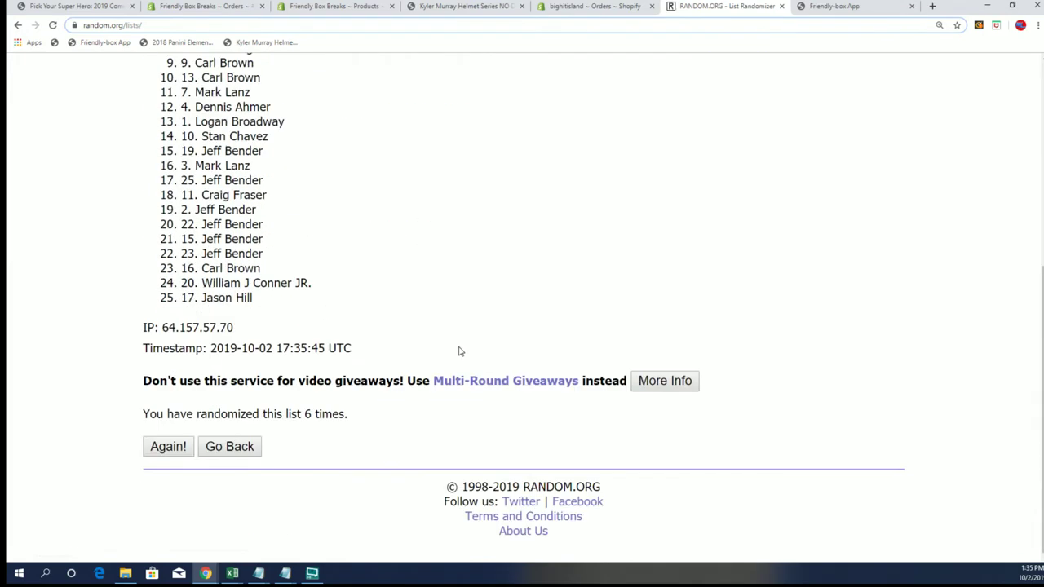
pyautogui.click(166, 448)
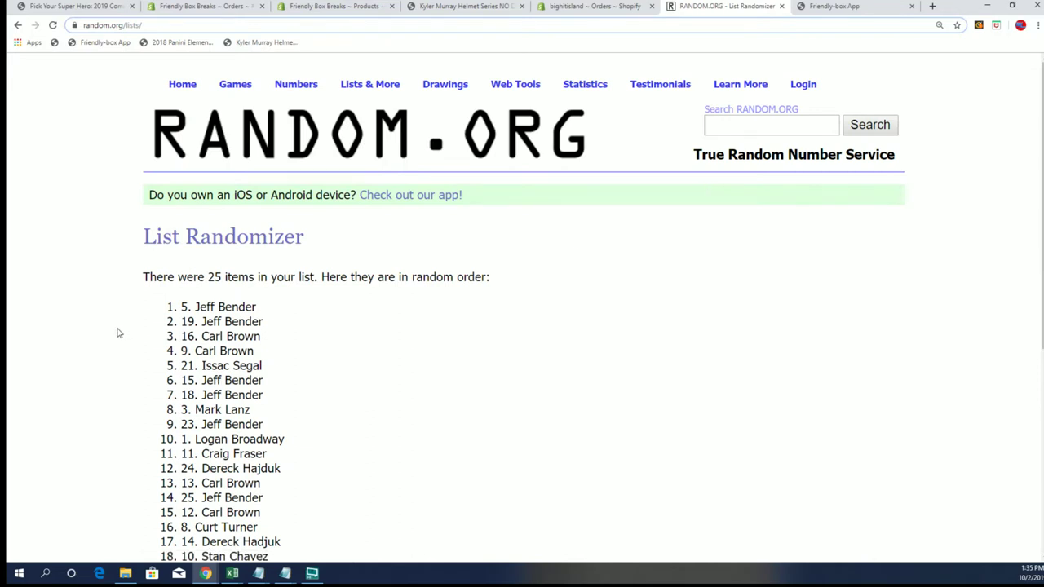
# - Highlight the first-place winner, entry 5, at the top of the shuffled list
pyautogui.moveTo(185, 307); pyautogui.dragTo(356, 289)
pyautogui.click(294, 310)
pyautogui.moveTo(187, 306); pyautogui.dragTo(257, 305)
pyautogui.scroll(-5, 294, 395)
pyautogui.scroll(3, 316, 414)
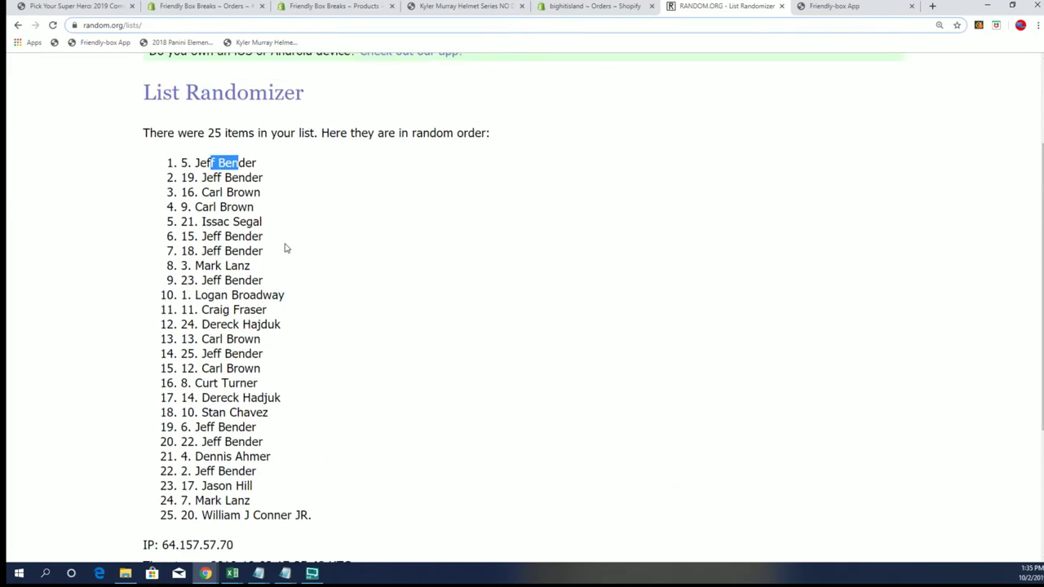
# - Return to the Kyler Murray Helmet Series page and highlight its title words
pyautogui.click(492, 7)
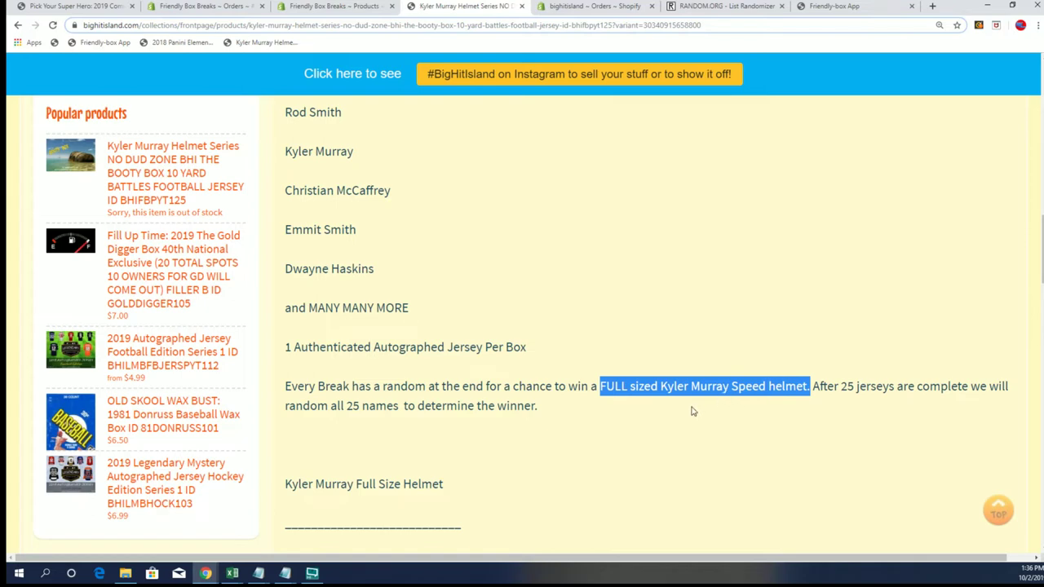
pyautogui.scroll(15, 679, 416)
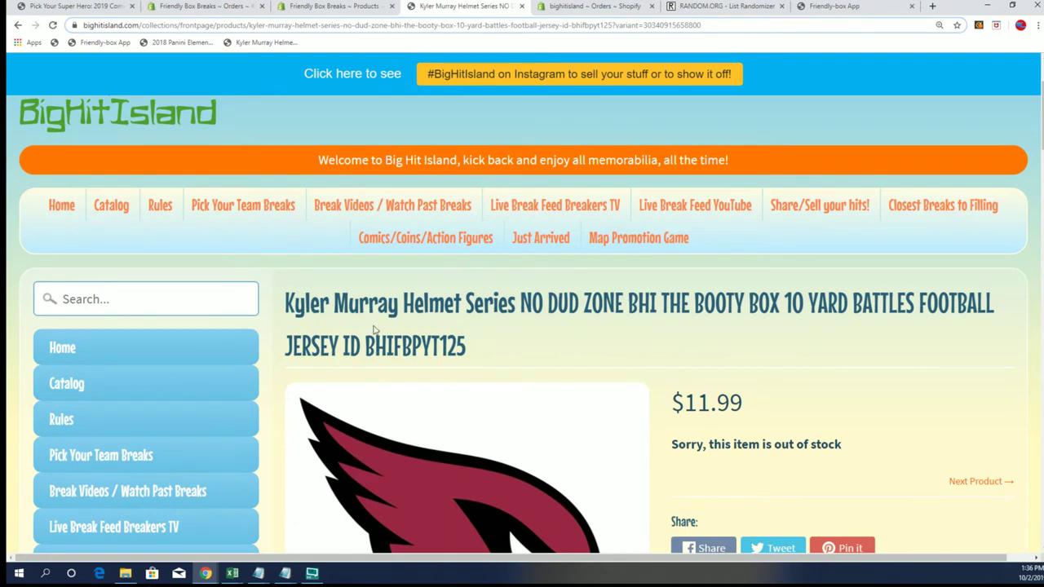
pyautogui.moveTo(286, 304); pyautogui.dragTo(514, 282)
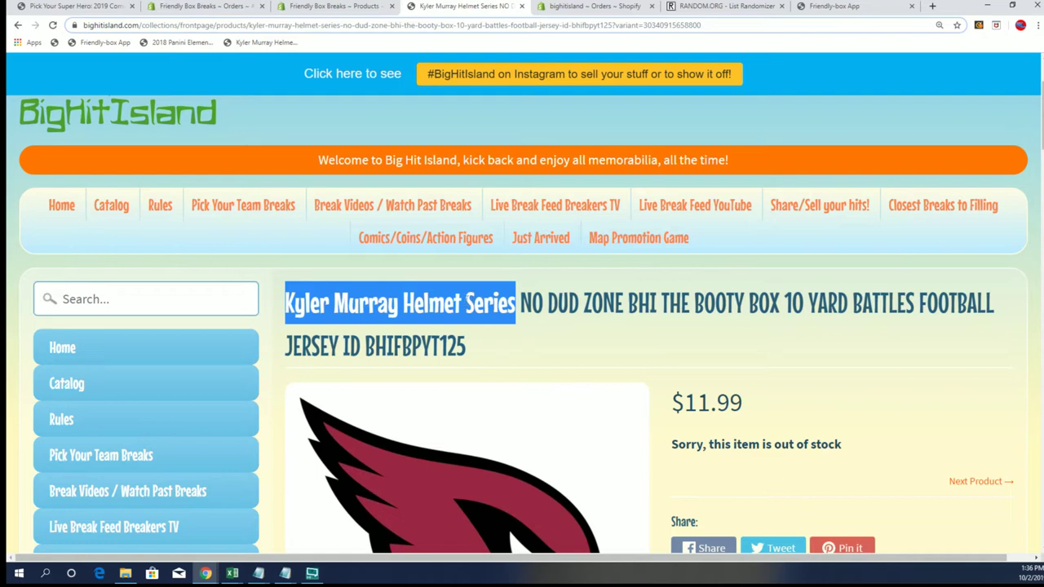
pyautogui.moveTo(465, 300); pyautogui.dragTo(284, 303)
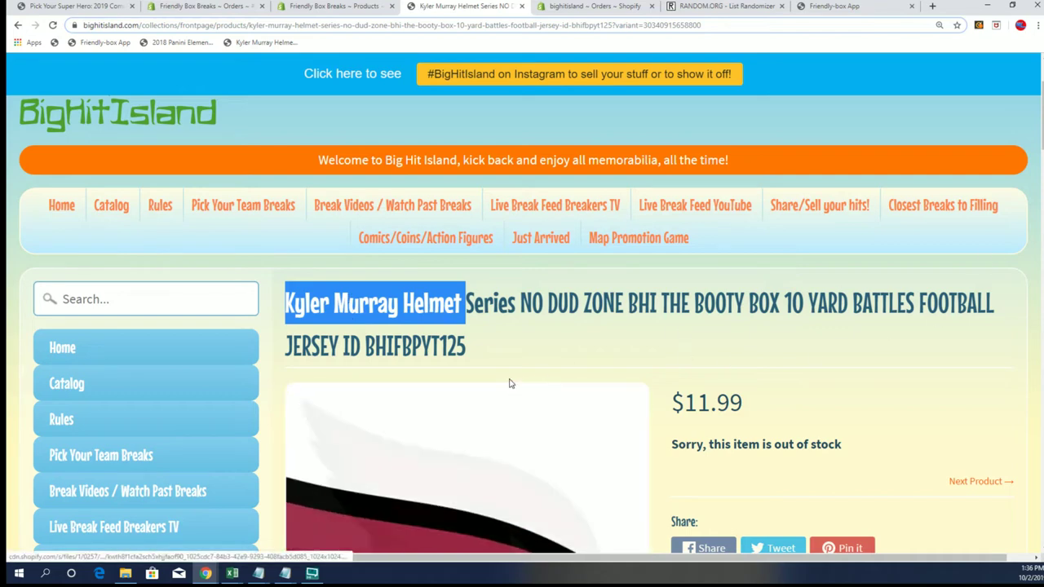
pyautogui.click(538, 342)
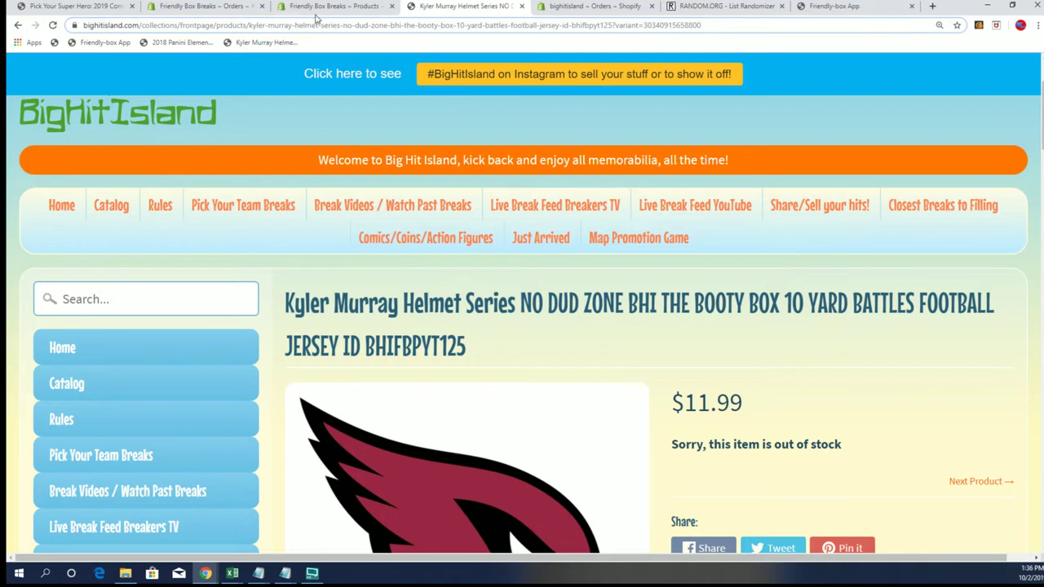
# - Open the FBB NFL Weekly Promo page, then bring up the Week 5 Promo NFL notes
pyautogui.click(55, 7)
pyautogui.scroll(10, 671, 310)
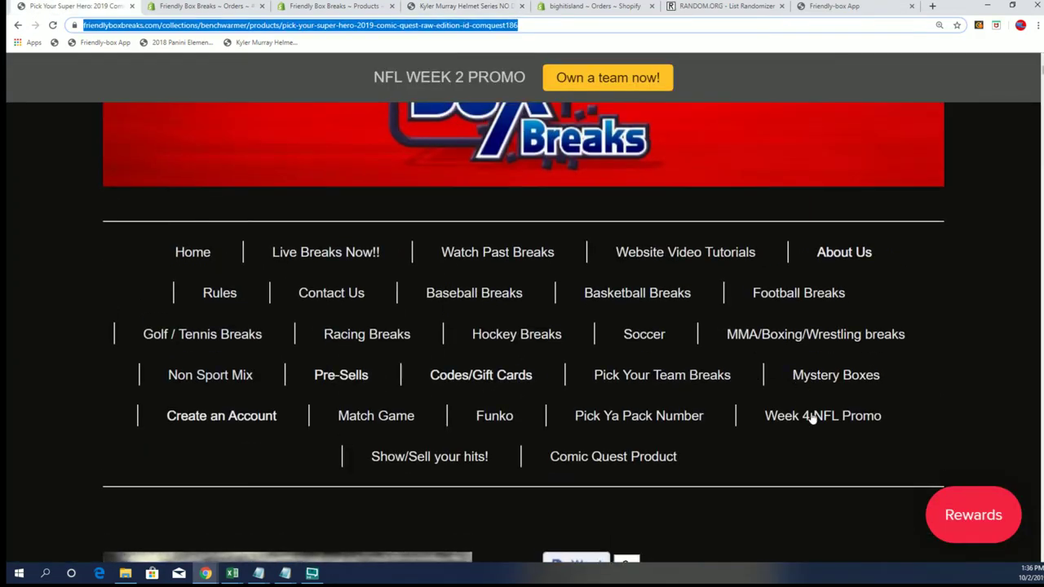
pyautogui.click(815, 417)
pyautogui.scroll(-8, 771, 434)
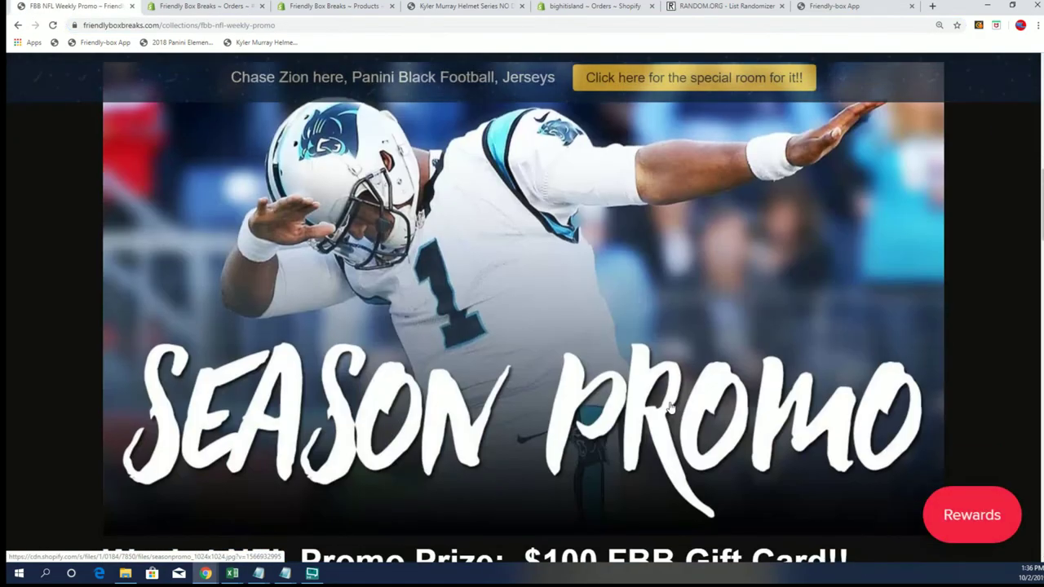
pyautogui.scroll(-14, 644, 395)
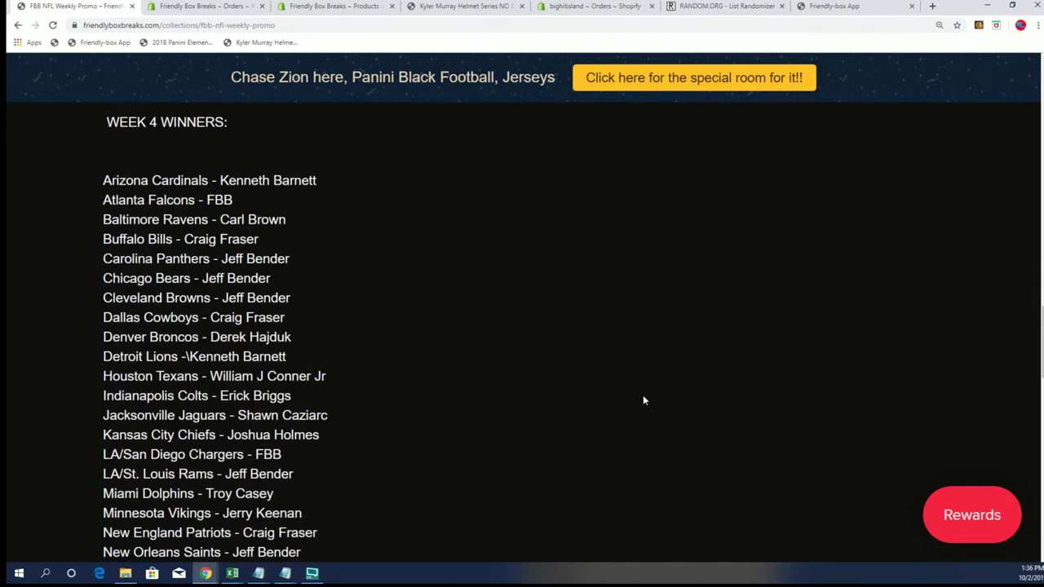
pyautogui.scroll(14, 643, 399)
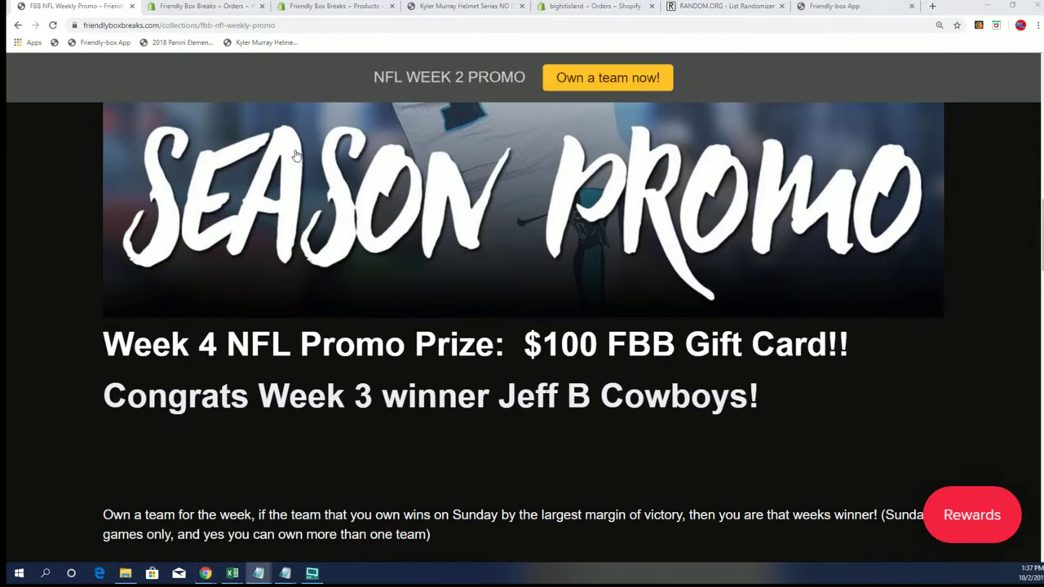
pyautogui.hotkey('alt', 'Tab')
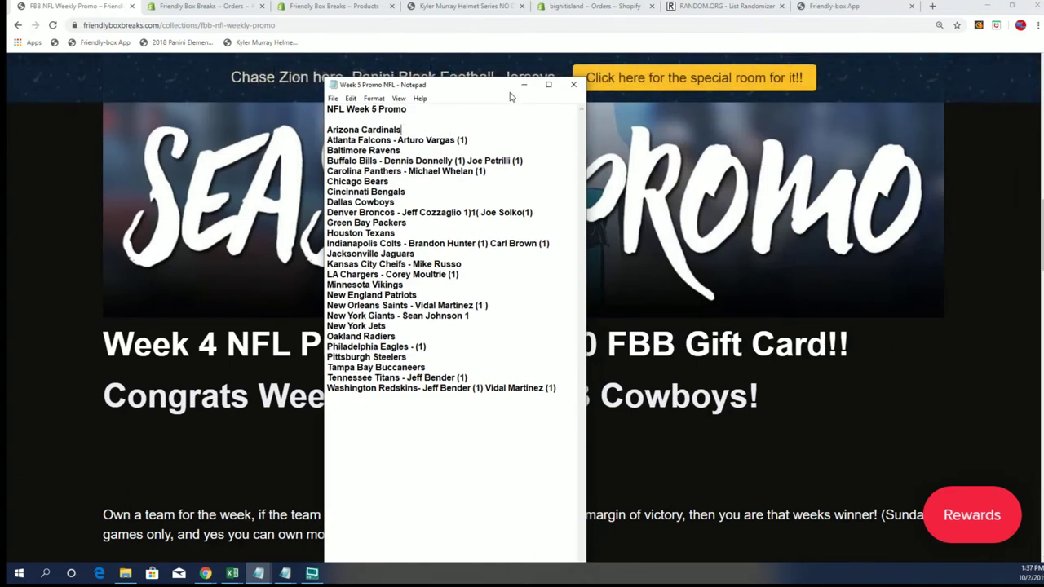
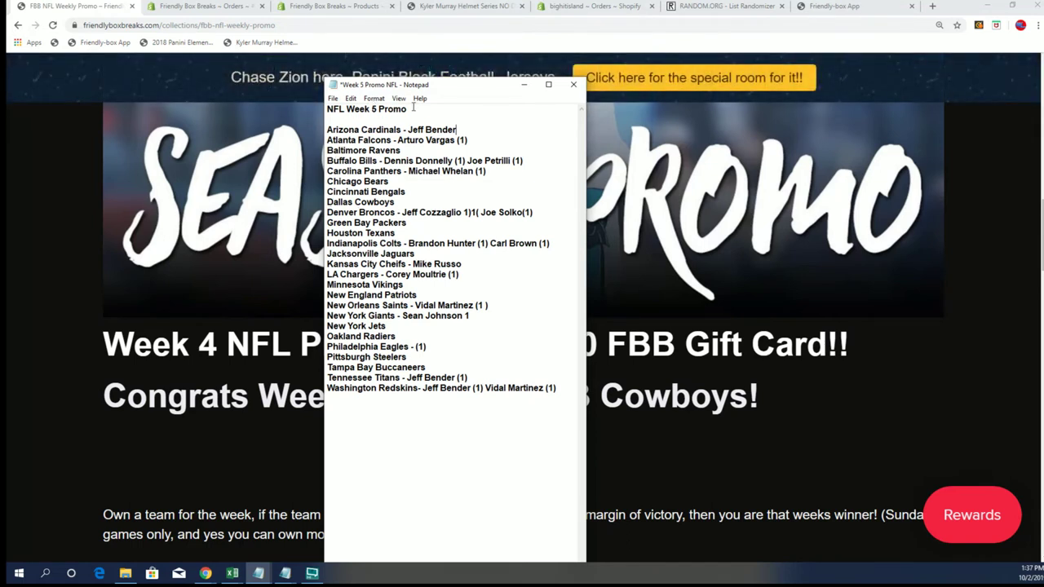
# - Enter the new owner's name beside Arizona Cardinals and select the Week 5 Promo heading
pyautogui.moveTo(413, 107); pyautogui.dragTo(326, 109)
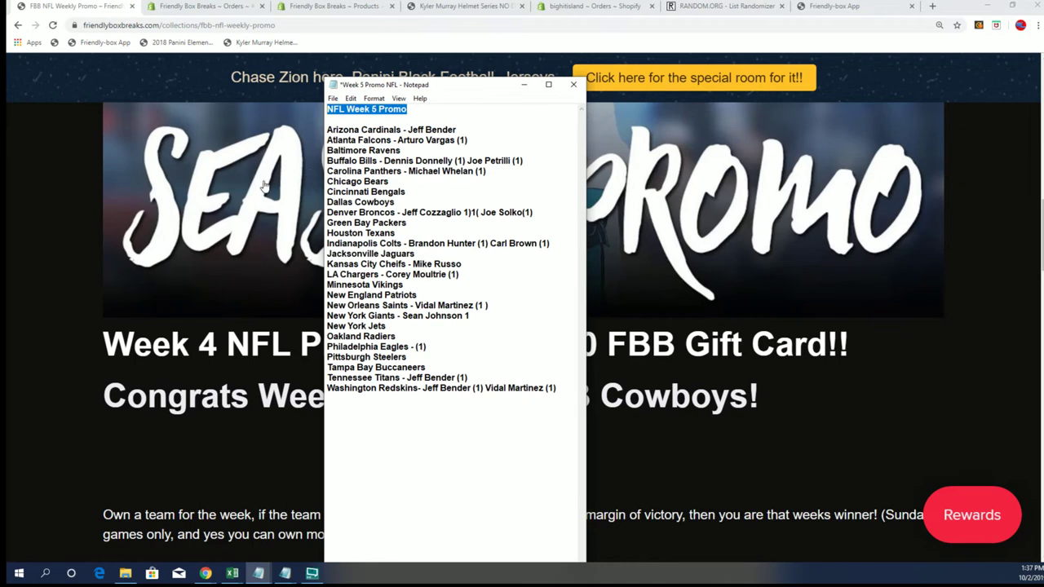
# - Highlight the margin-of-victory rule and Week 4 prize heading on the NFL promo page
pyautogui.click(257, 512)
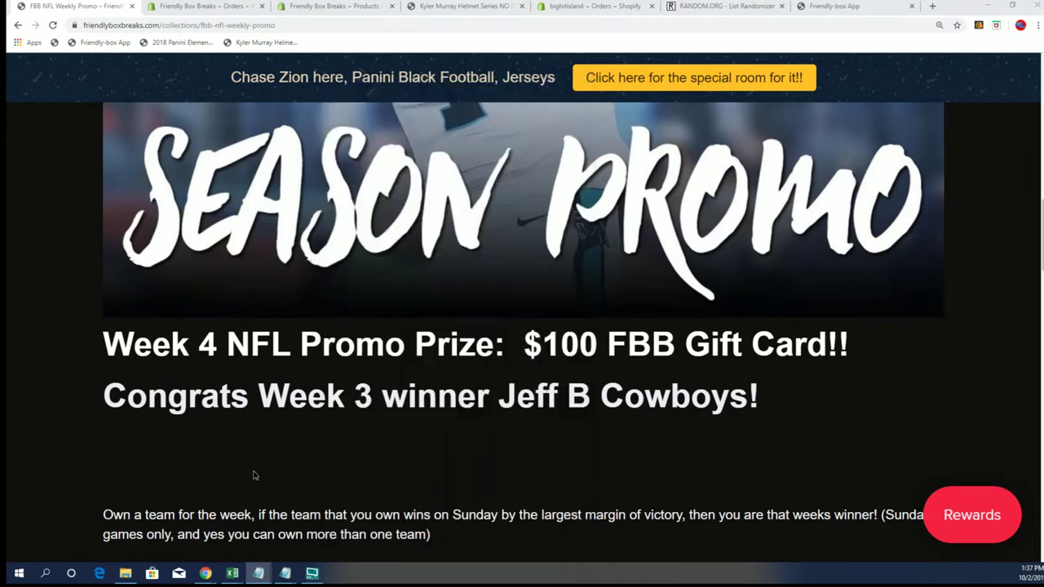
pyautogui.scroll(-2, 503, 457)
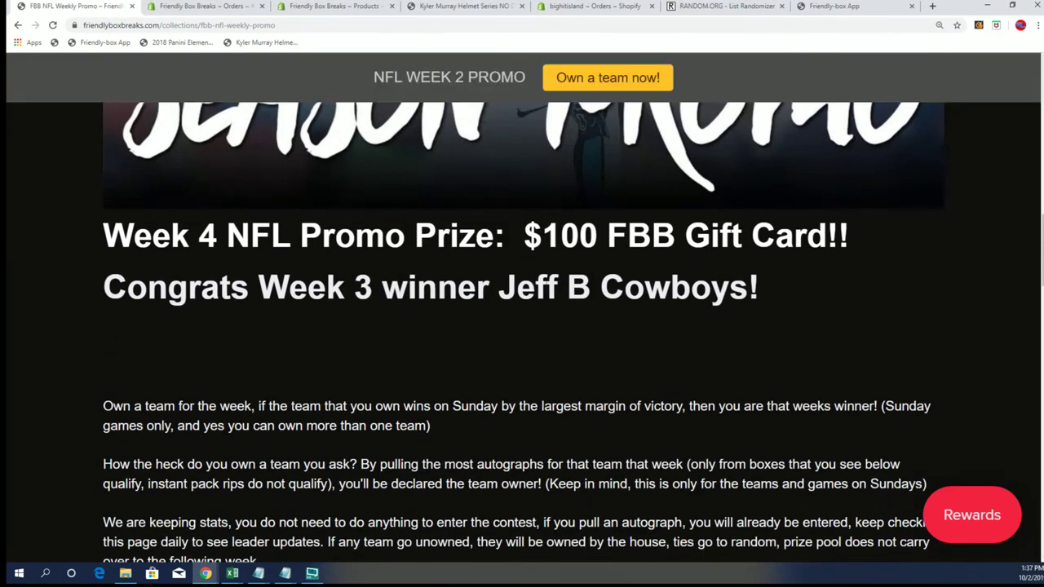
pyautogui.moveTo(452, 405); pyautogui.dragTo(687, 408)
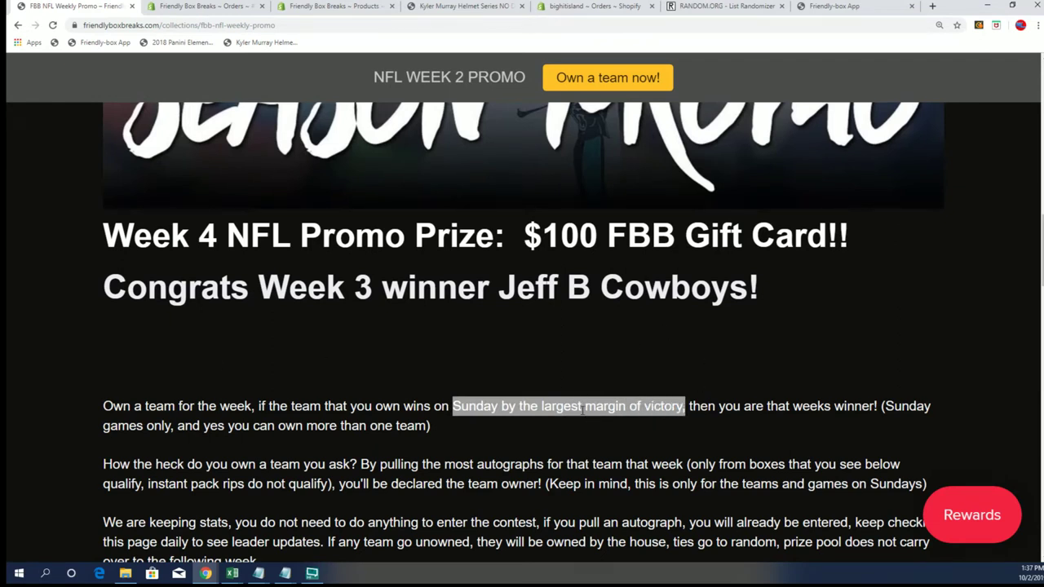
pyautogui.moveTo(105, 235); pyautogui.dragTo(677, 236)
pyautogui.scroll(5, 522, 326)
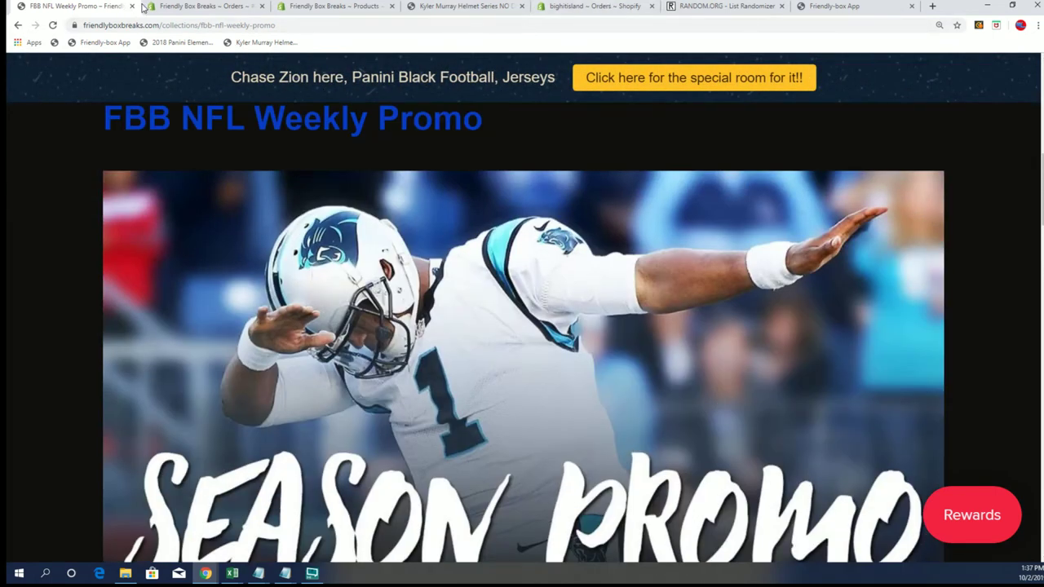
# - Open Big Hit Island's Map Promotion Game page showing the numbered island map
pyautogui.click(482, 7)
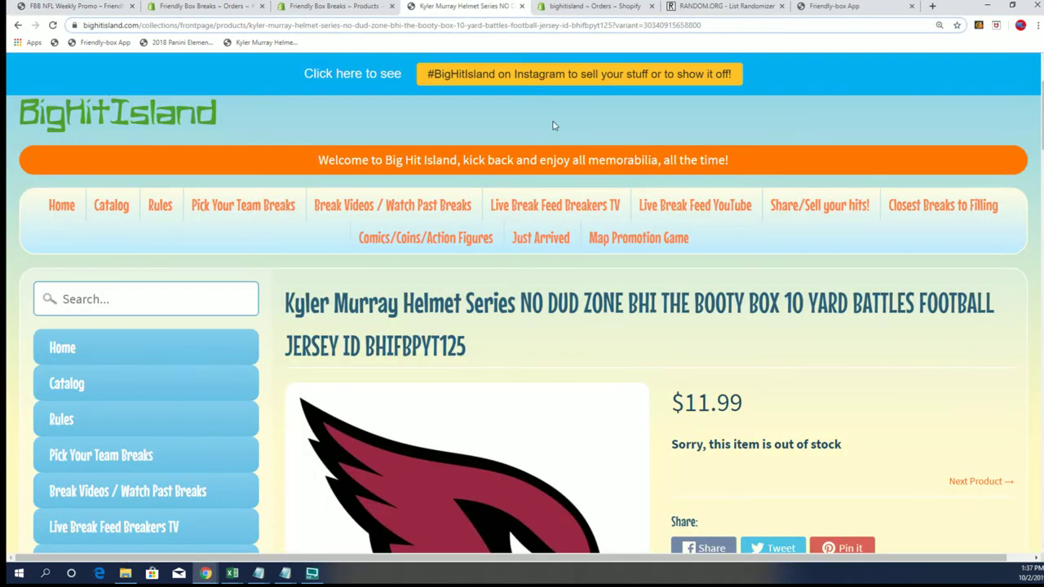
pyautogui.click(630, 240)
pyautogui.scroll(-3, 483, 345)
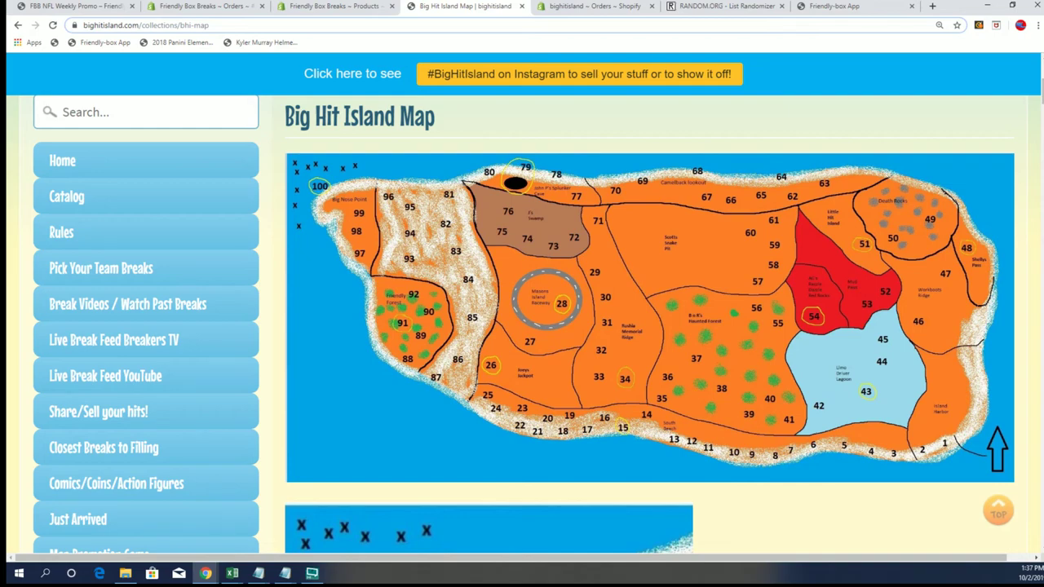
# - Maximize Book6 and undo edits to restore the owner and team list in A2:B33
pyautogui.click(231, 574)
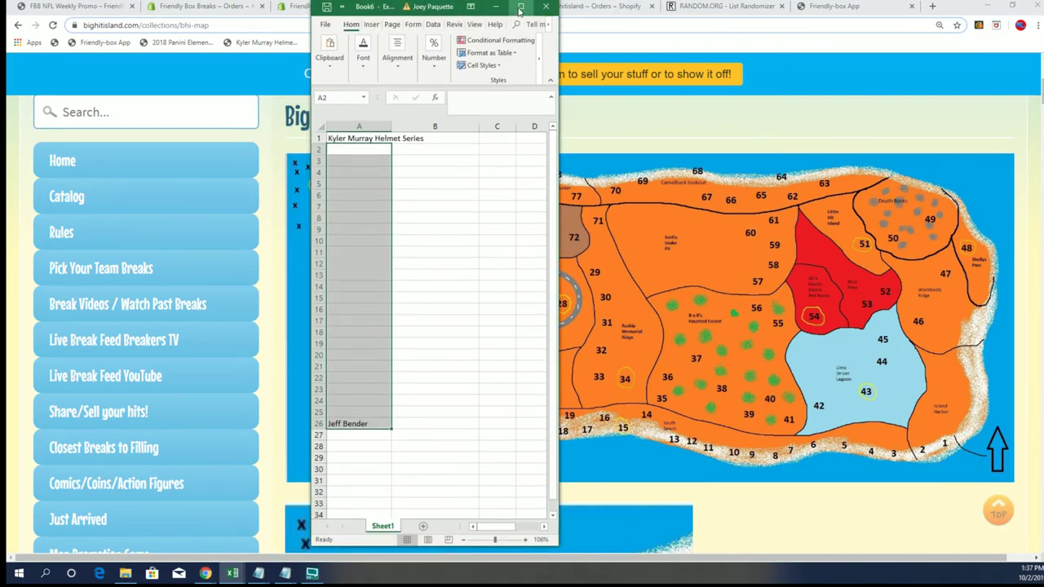
pyautogui.click(520, 8)
pyautogui.click(36, 7)
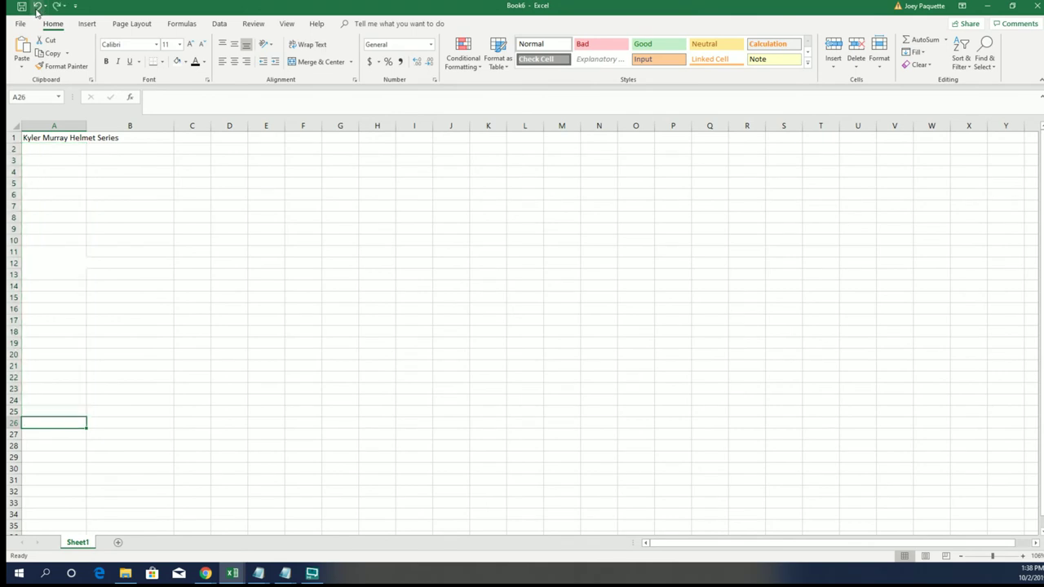
pyautogui.click(36, 7)
pyautogui.click(37, 7)
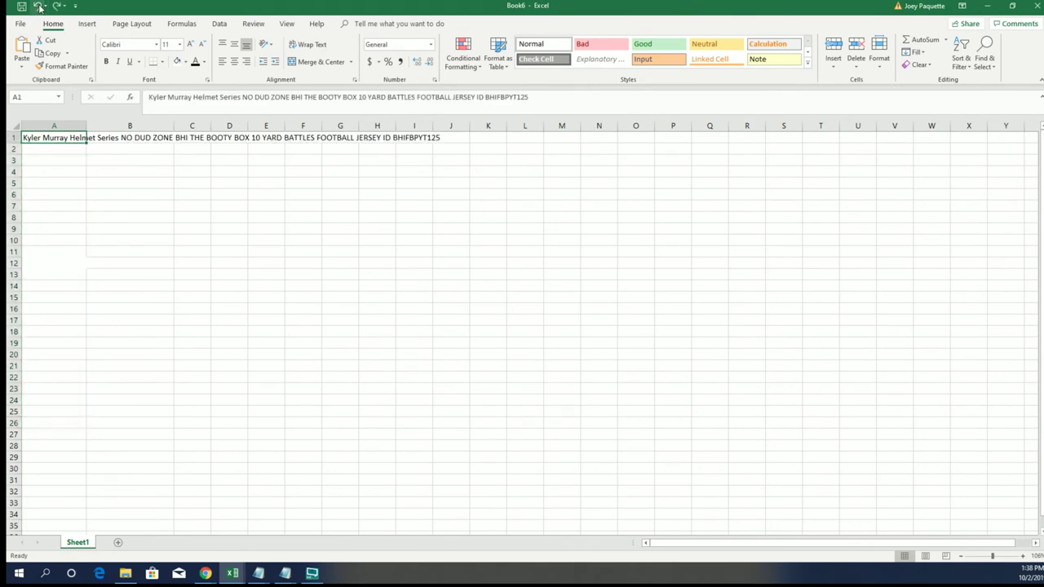
pyautogui.click(36, 7)
pyautogui.click(37, 7)
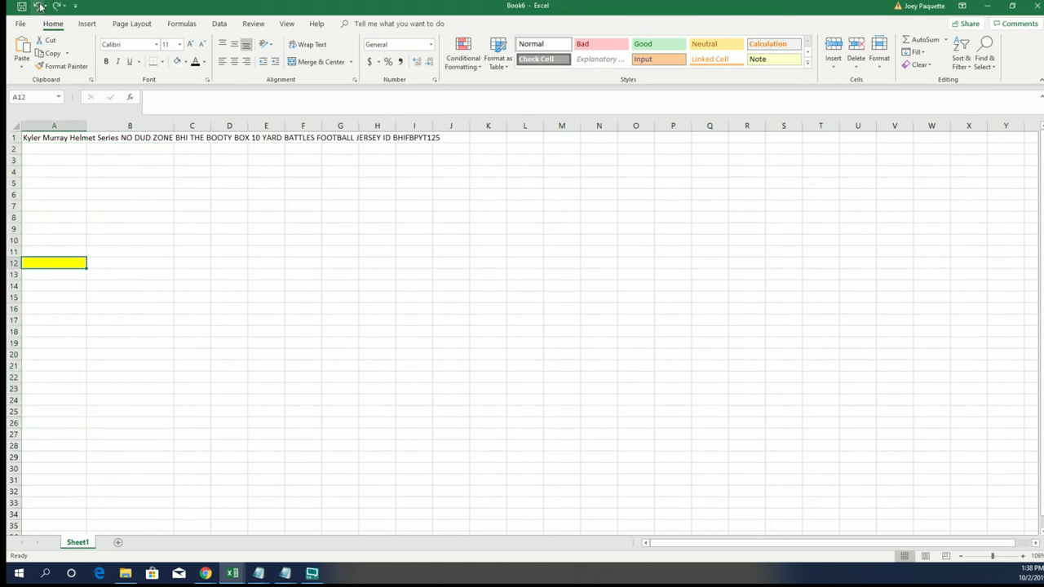
pyautogui.click(38, 7)
pyautogui.click(57, 218)
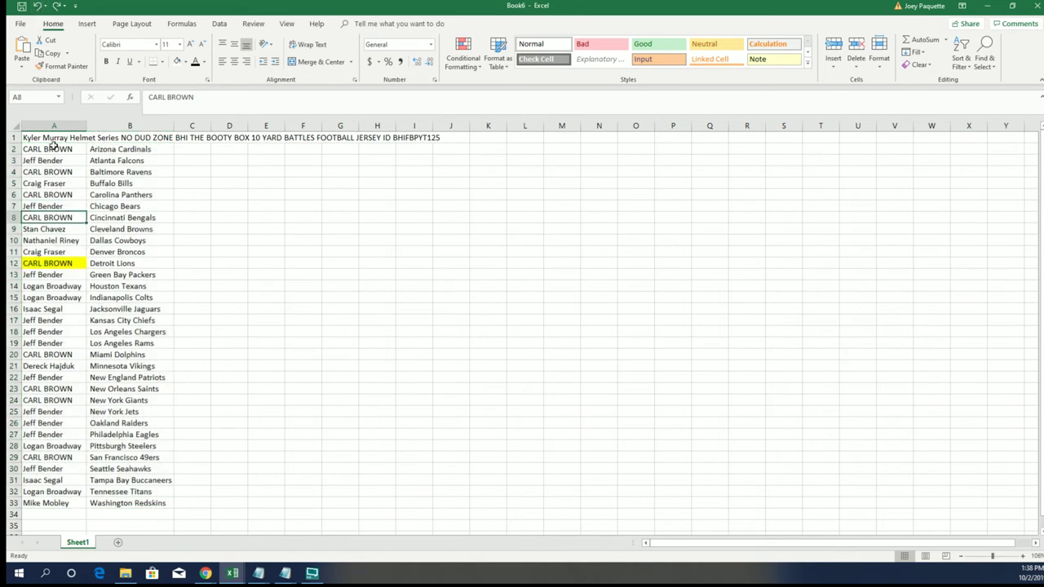
# - Copy the 32 owner names in A2:A33 and minimize Excel
pyautogui.moveTo(53, 145); pyautogui.dragTo(42, 504)
pyautogui.rightClick(52, 198)
pyautogui.click(73, 217)
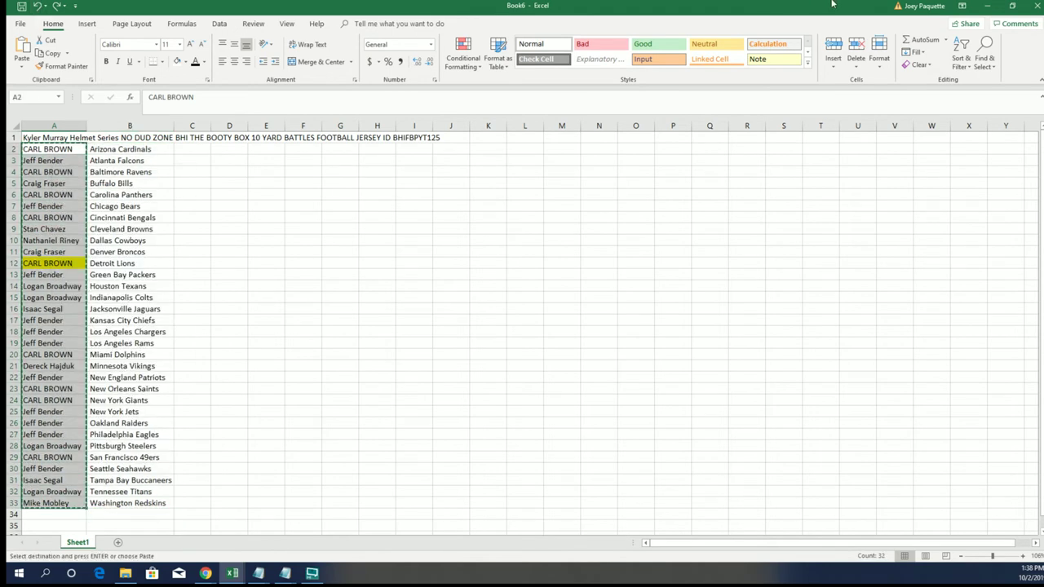
pyautogui.click(987, 6)
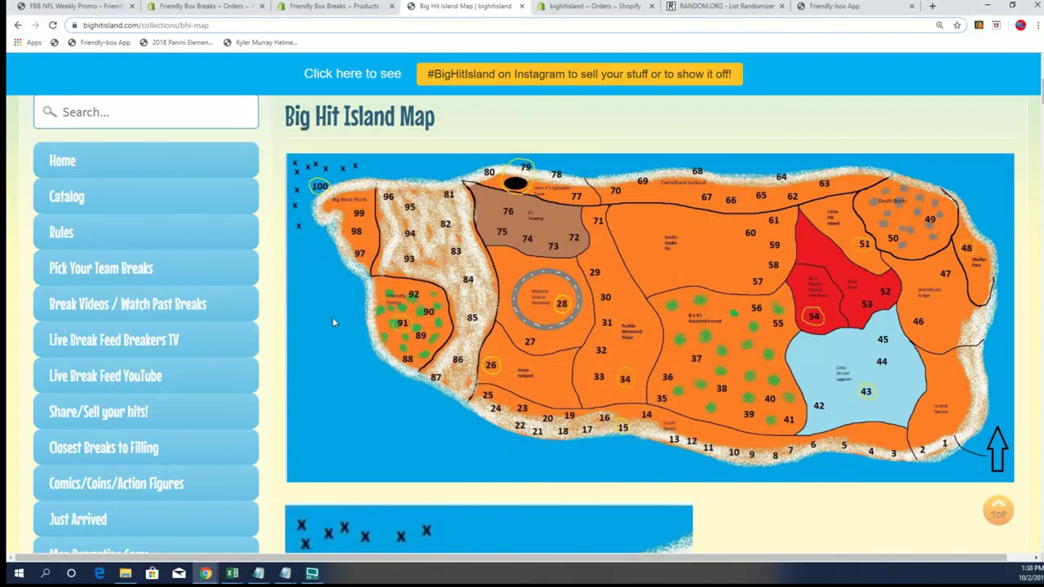
# - Paste the 32 owner names into RANDOM.ORG's List Randomizer, removing the trailing blank line
pyautogui.click(716, 14)
pyautogui.scroll(2, 152, 360)
pyautogui.moveTo(366, 84)
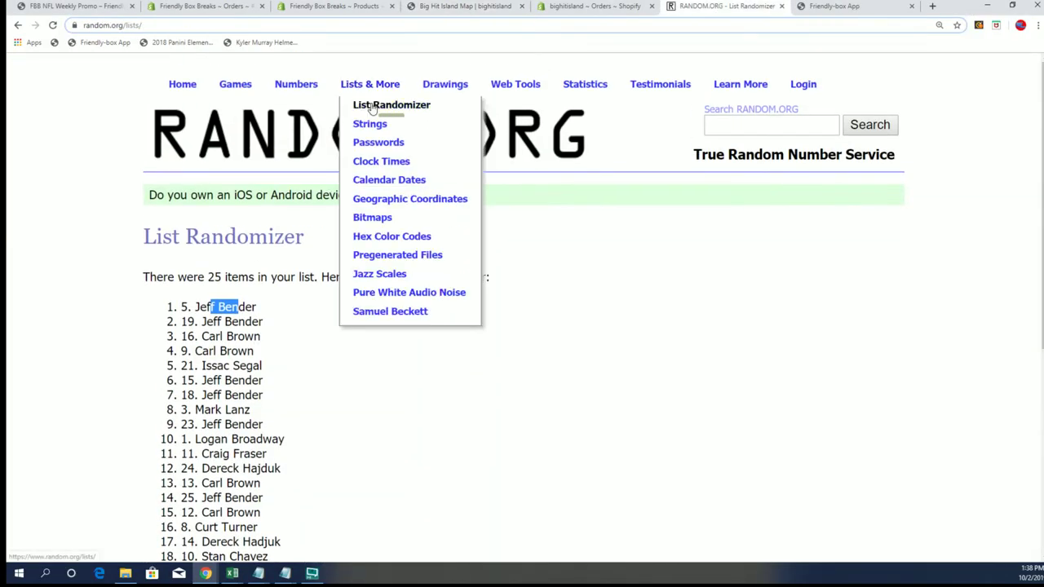
pyautogui.click(371, 107)
pyautogui.click(187, 431)
pyautogui.rightClick(186, 430)
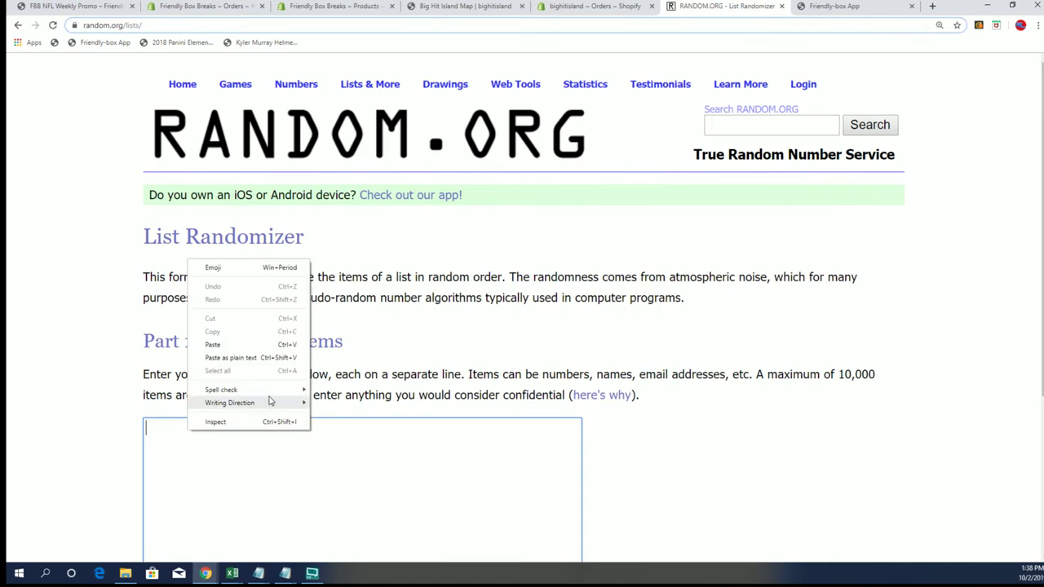
pyautogui.click(209, 343)
pyautogui.scroll(-3, 228, 500)
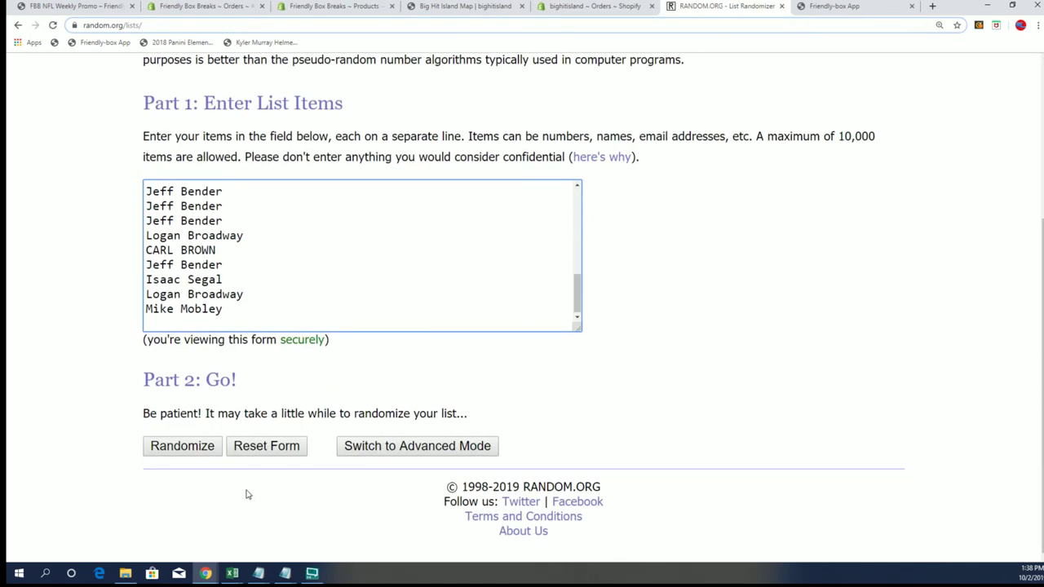
pyautogui.press('BackSpace')
# - Randomize the owner name list six times in a row
pyautogui.click(185, 445)
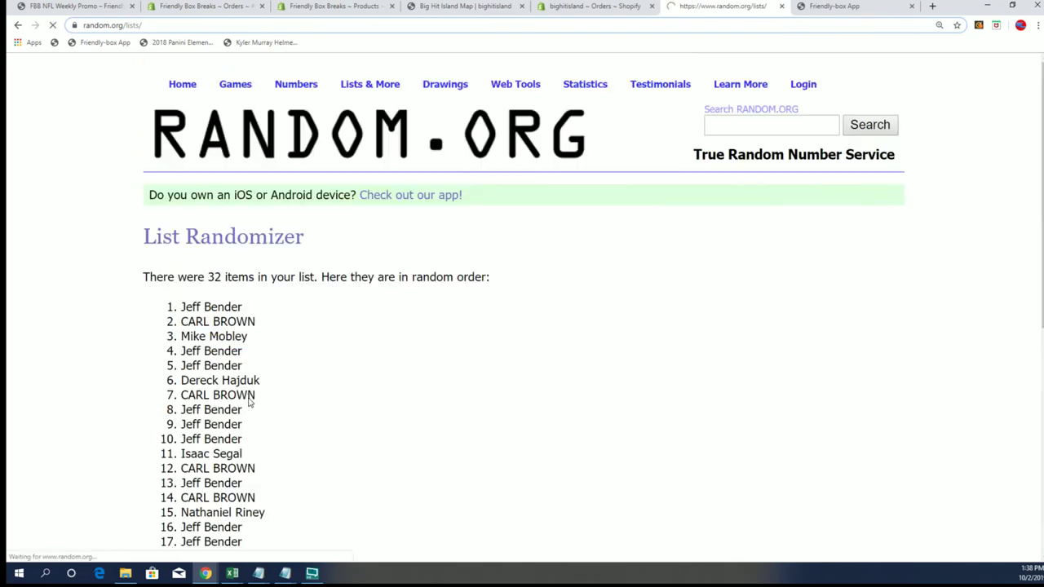
pyautogui.scroll(-6, 187, 438)
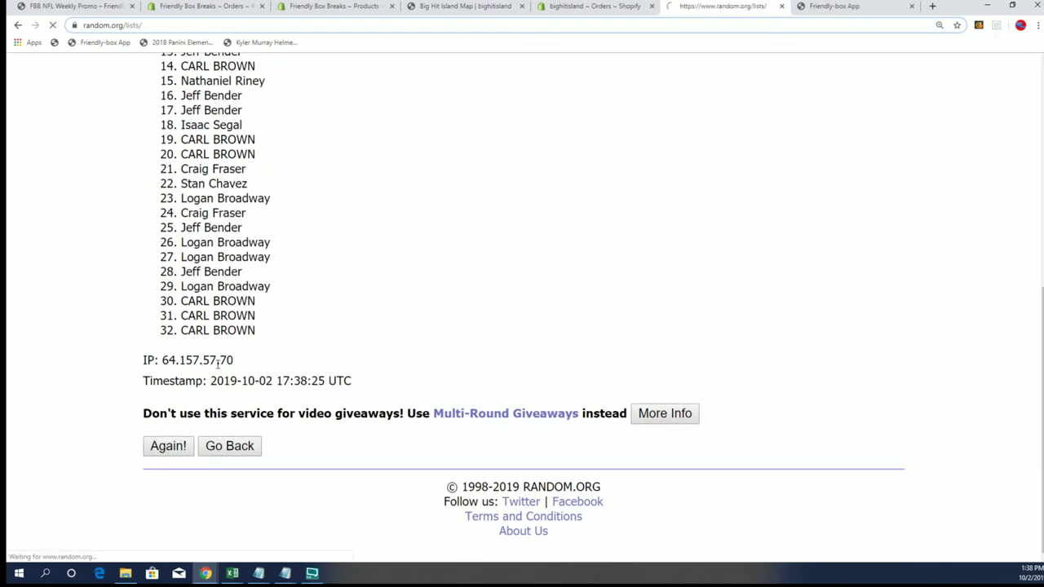
pyautogui.scroll(-5, 204, 451)
pyautogui.click(169, 527)
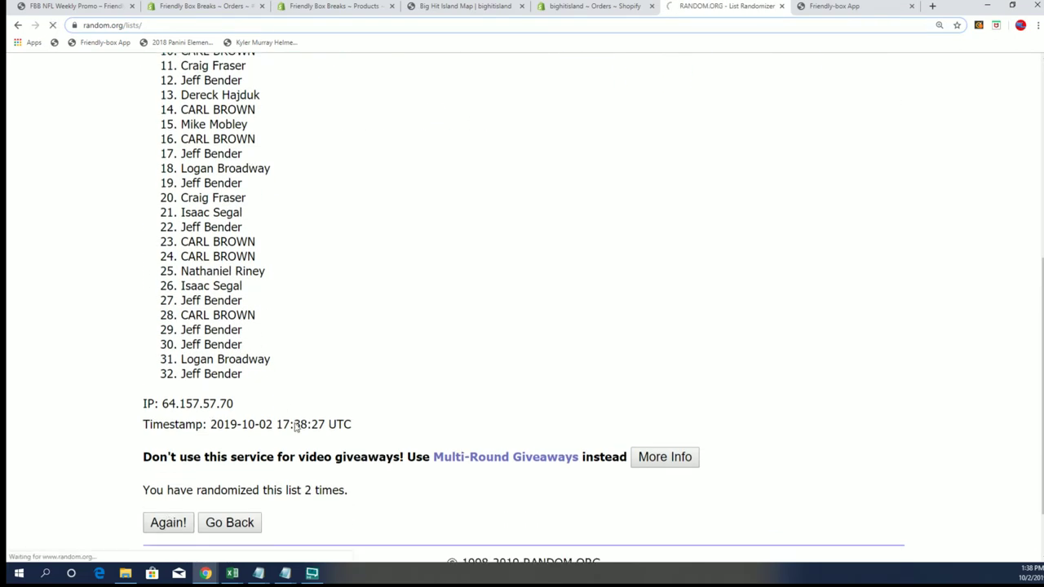
pyautogui.scroll(-5, 269, 449)
pyautogui.click(174, 451)
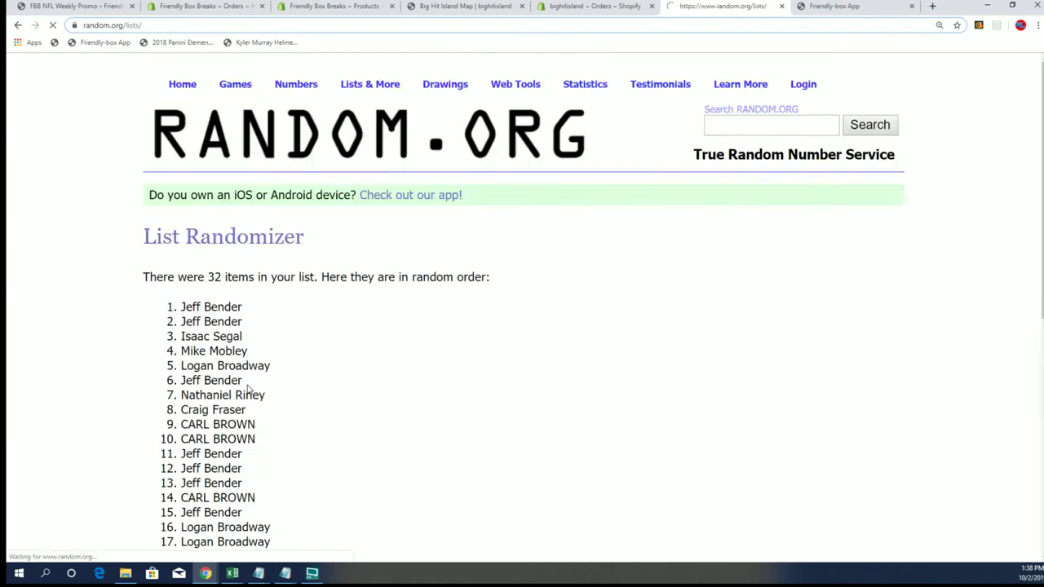
pyautogui.scroll(-5, 239, 433)
pyautogui.click(168, 449)
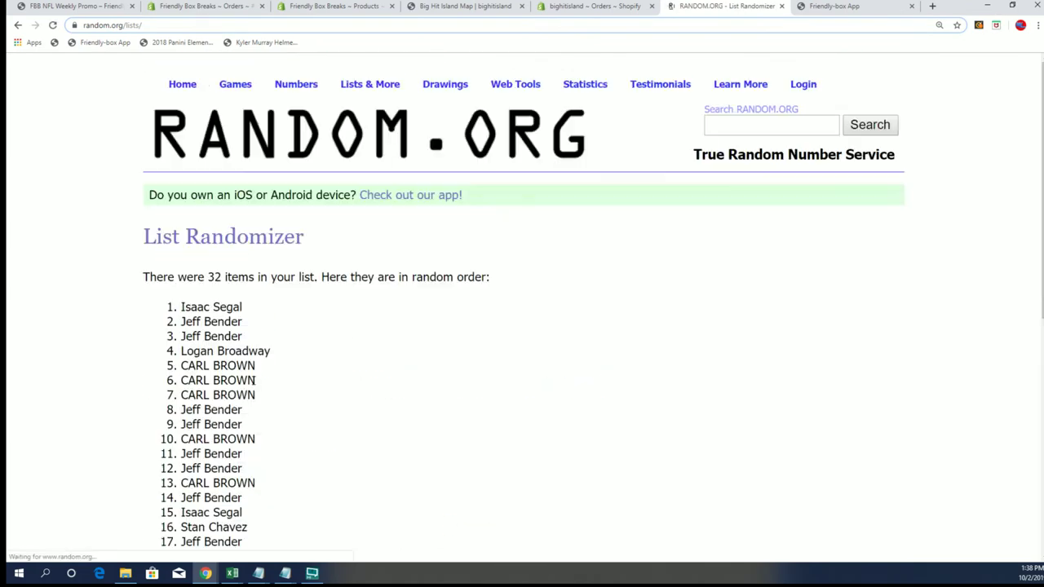
pyautogui.scroll(-5, 163, 469)
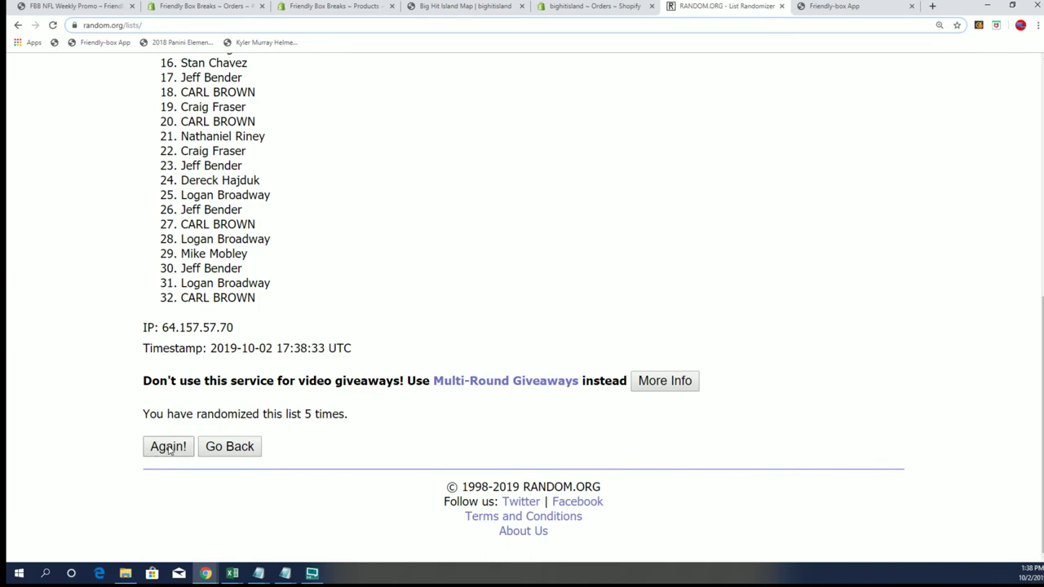
pyautogui.click(169, 448)
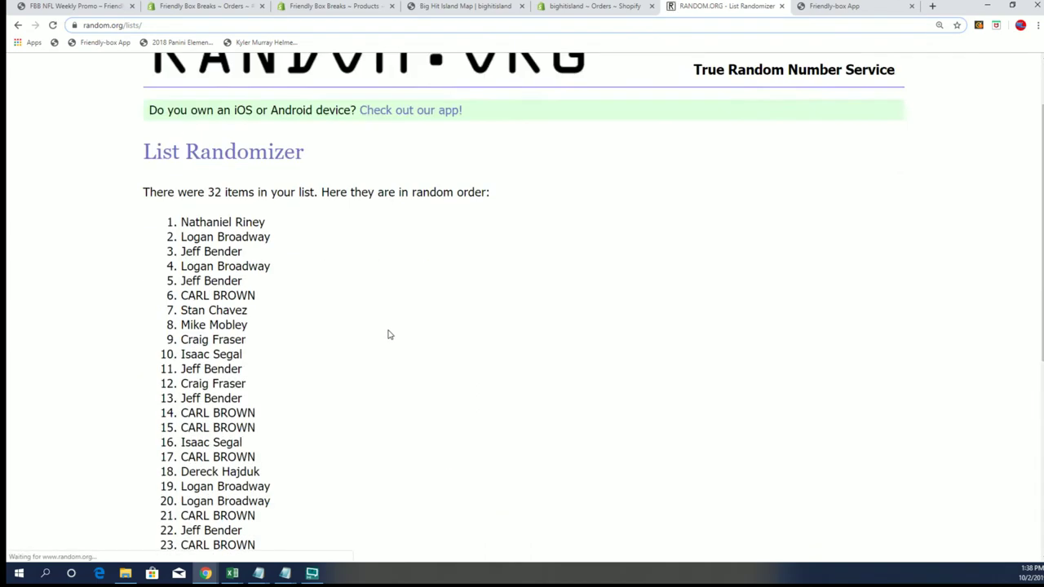
pyautogui.scroll(-5, 281, 439)
pyautogui.click(168, 450)
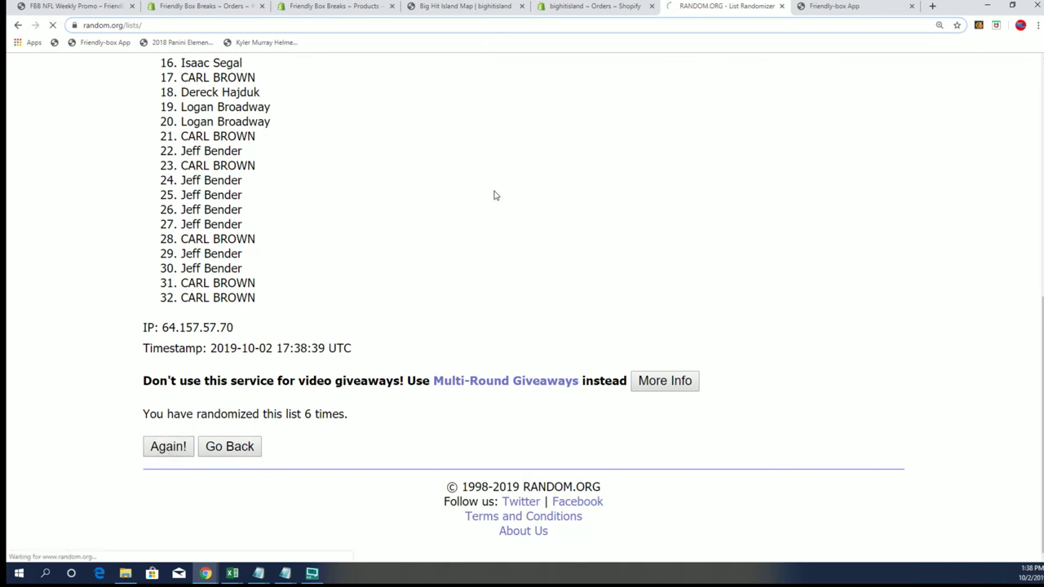
# - Copy the first-place owner name and return to the Big Hit Island map page
pyautogui.moveTo(259, 307); pyautogui.dragTo(144, 308)
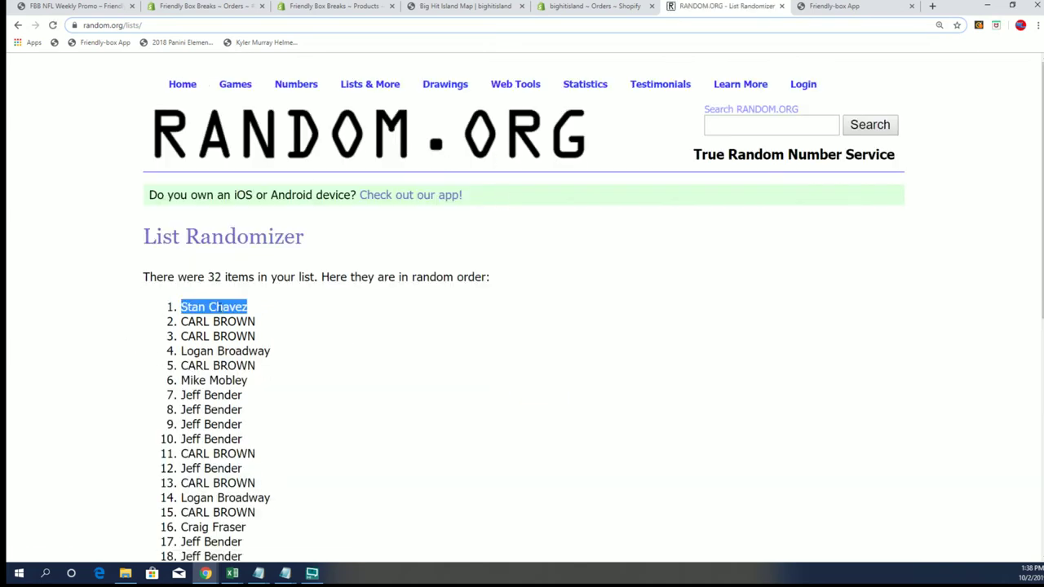
pyautogui.rightClick(221, 308)
pyautogui.click(238, 317)
pyautogui.click(465, 7)
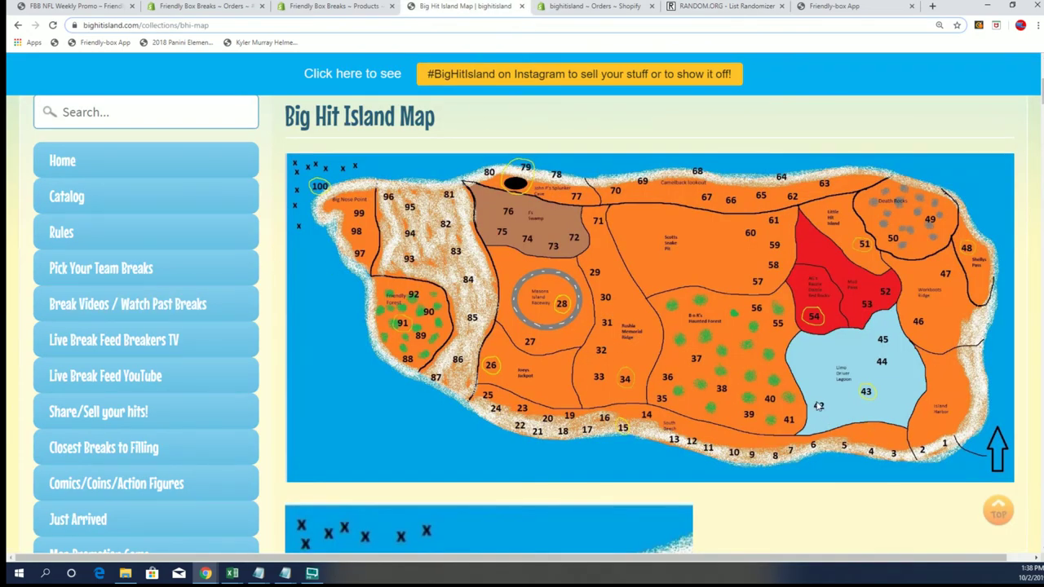
pyautogui.scroll(-8, 538, 438)
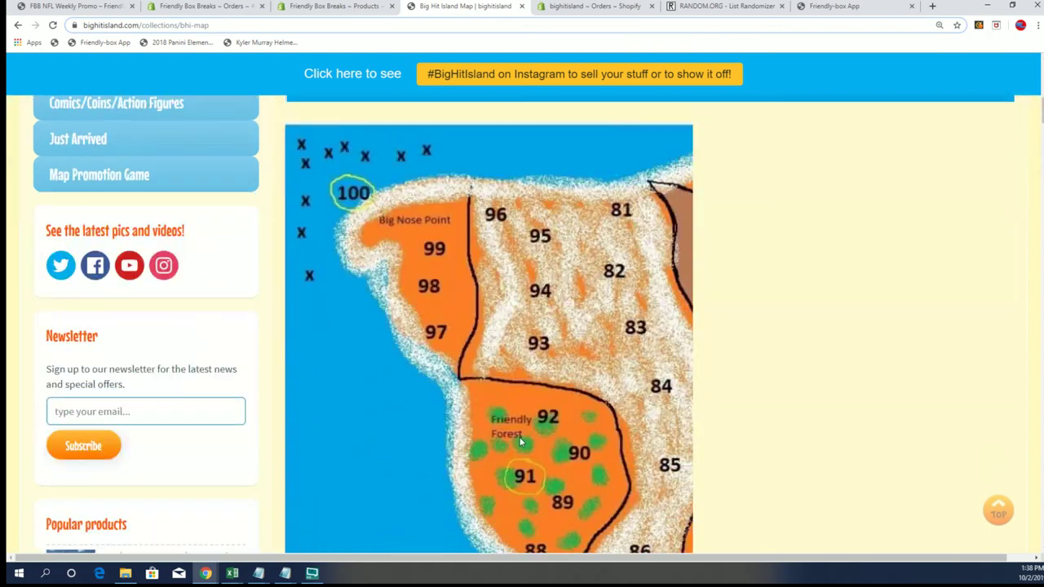
pyautogui.scroll(-10, 515, 441)
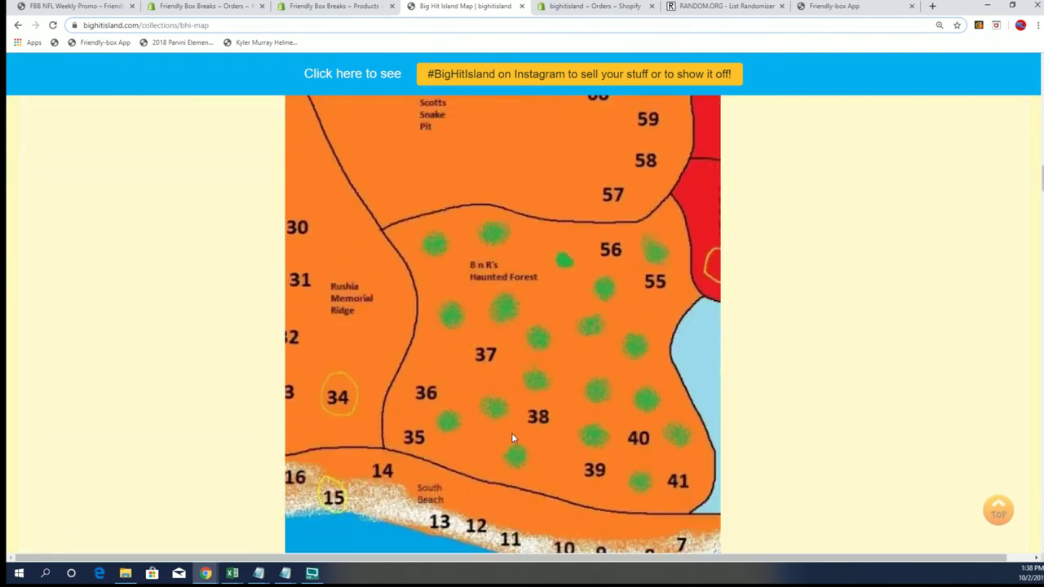
pyautogui.scroll(-10, 512, 438)
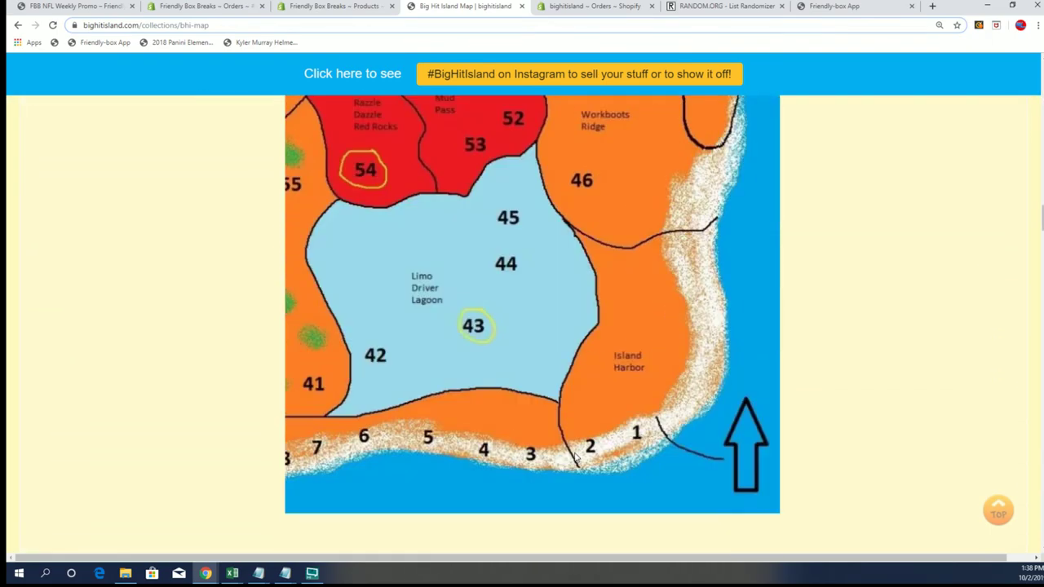